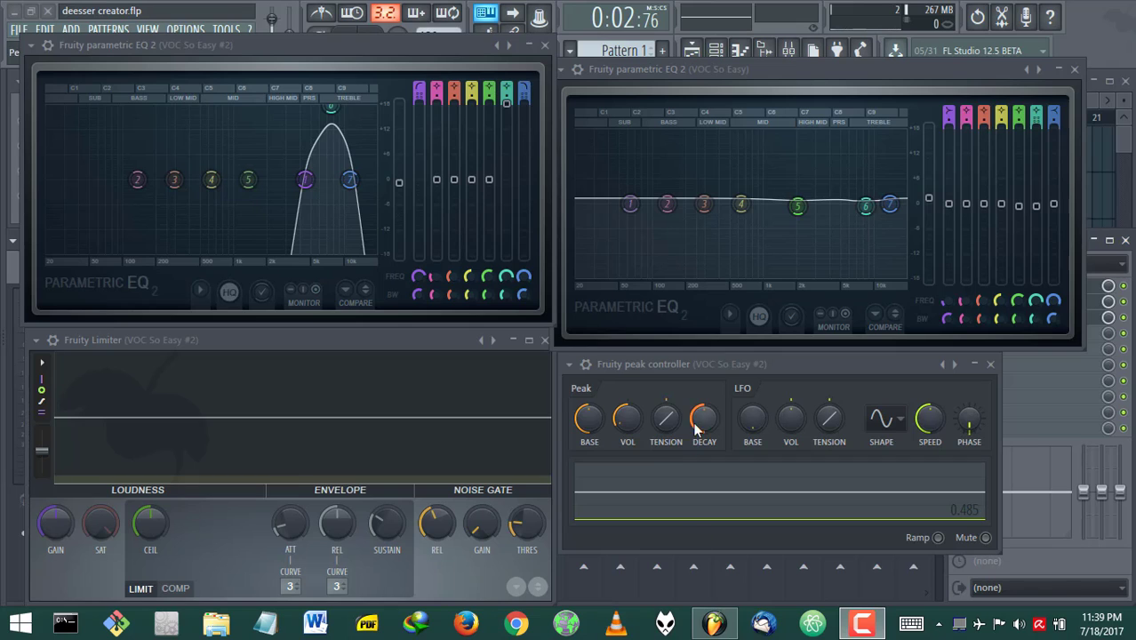
- Play the finished de-esser demo to hear the result
mouse_move(703, 369)
mouse_down()
mouse_move(734, 352)
mouse_move(720, 358)
mouse_up()
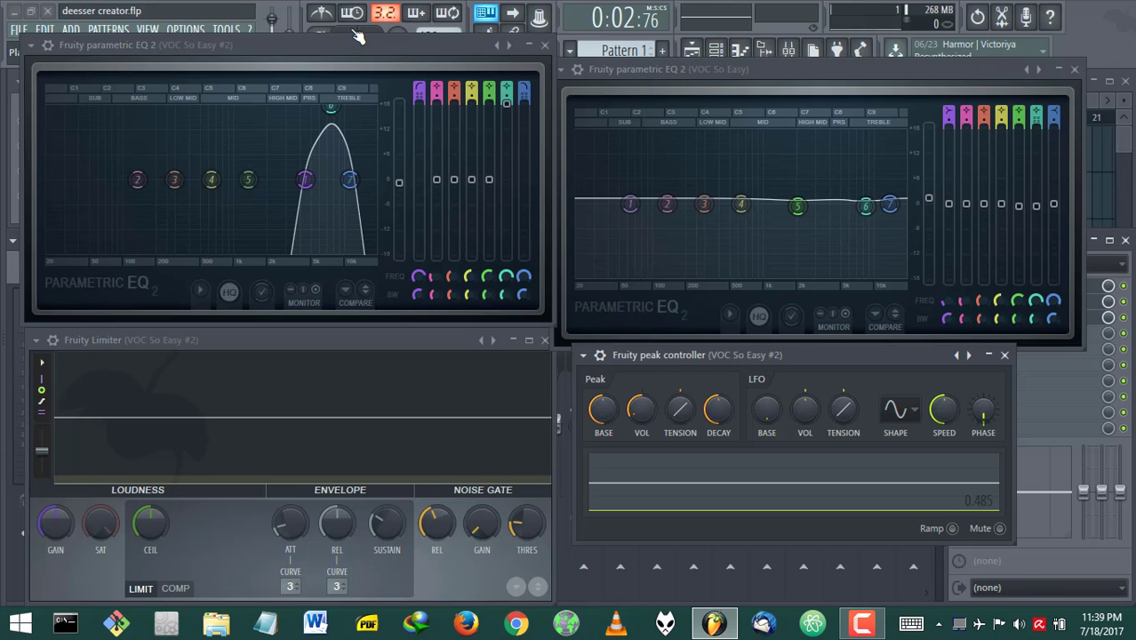
click(356, 35)
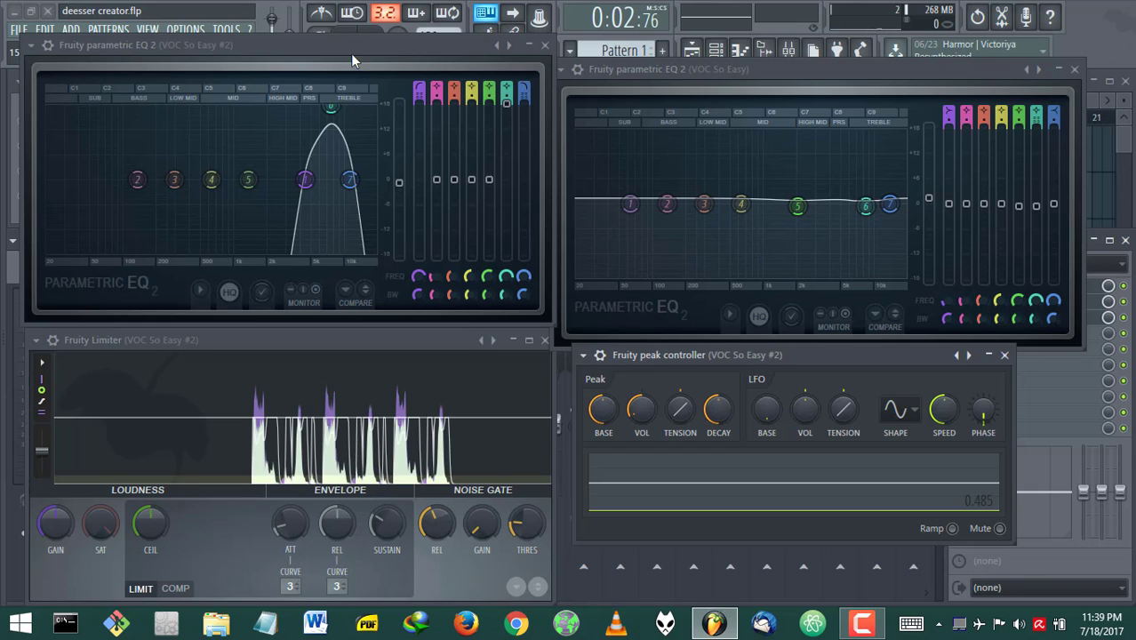
key(space)
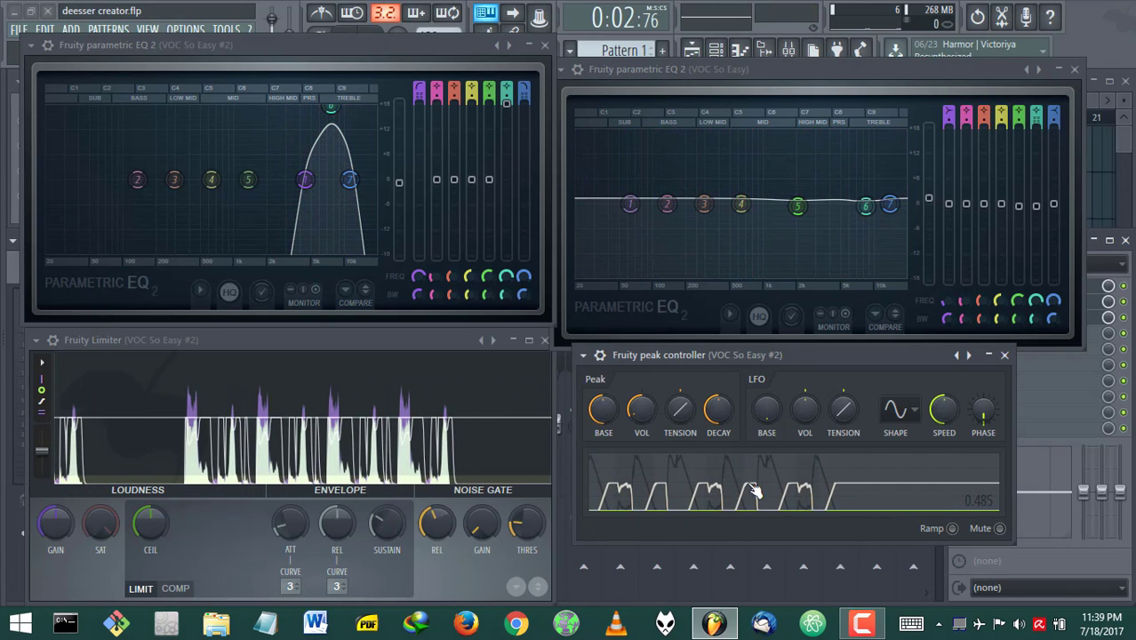
mouse_move(860, 216)
- Start a new empty project and drag the VOC So Easy sample onto playlist Track 1
click(19, 31)
click(36, 46)
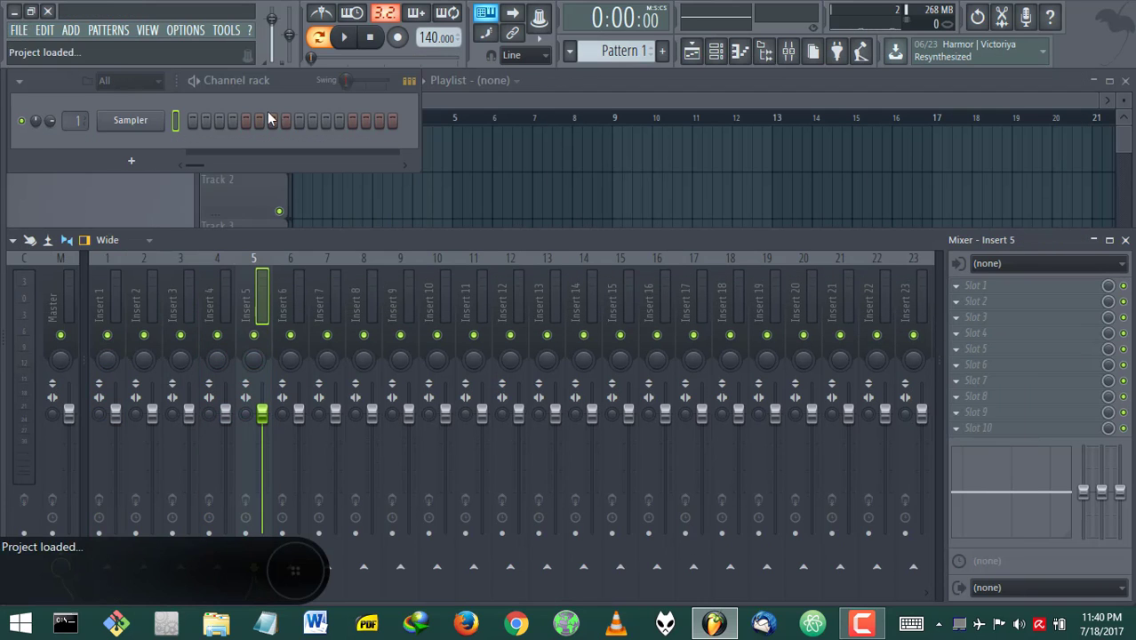
mouse_move(3, 252)
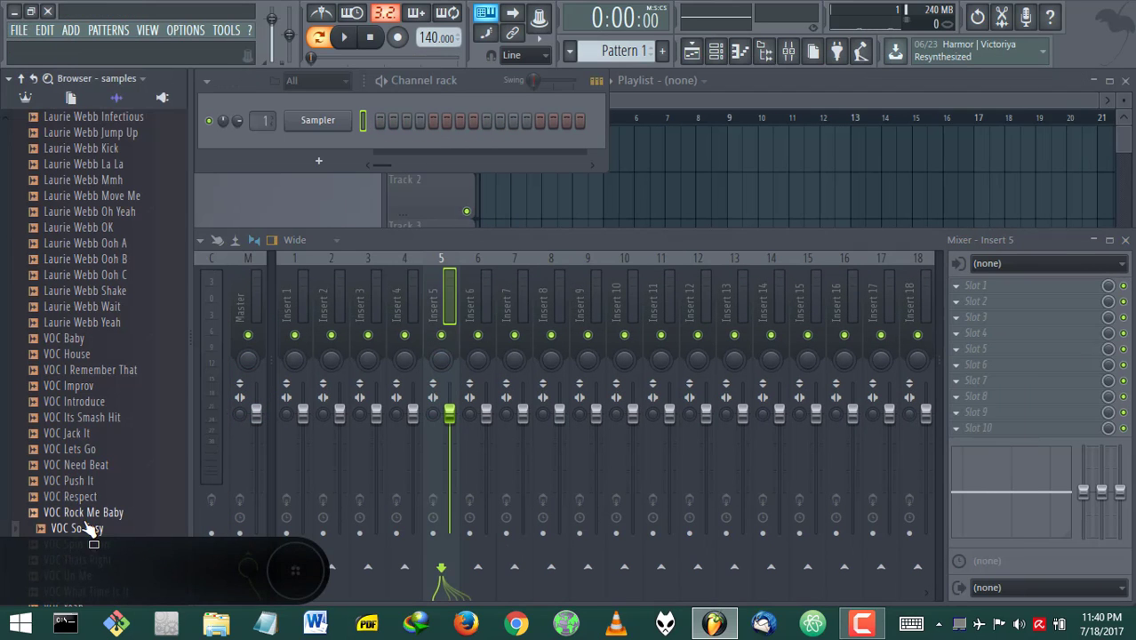
click(89, 530)
drag(90, 533, 303, 149)
- Shorten the vocal clip on Track 1 and audition it in song mode
click(317, 36)
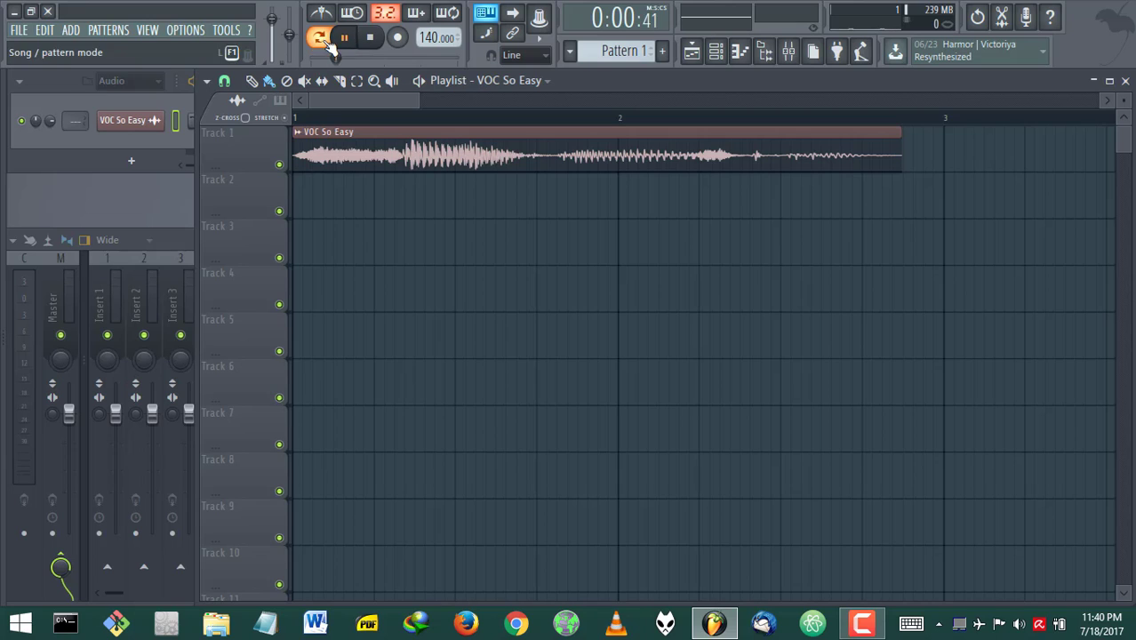
click(344, 37)
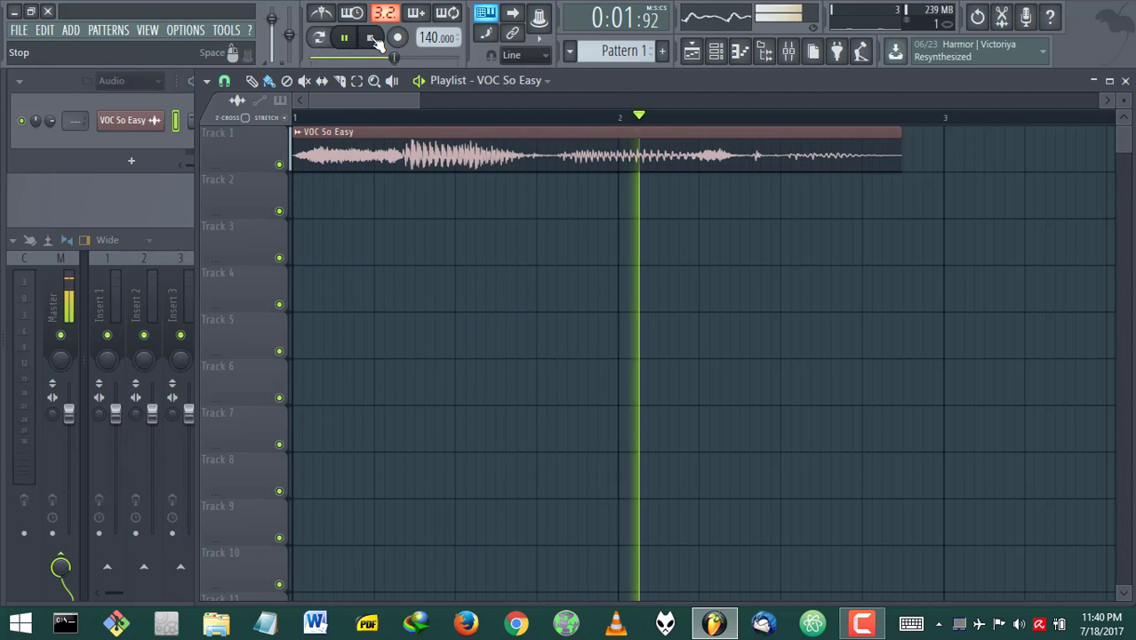
click(372, 39)
drag(897, 160, 485, 160)
key(space)
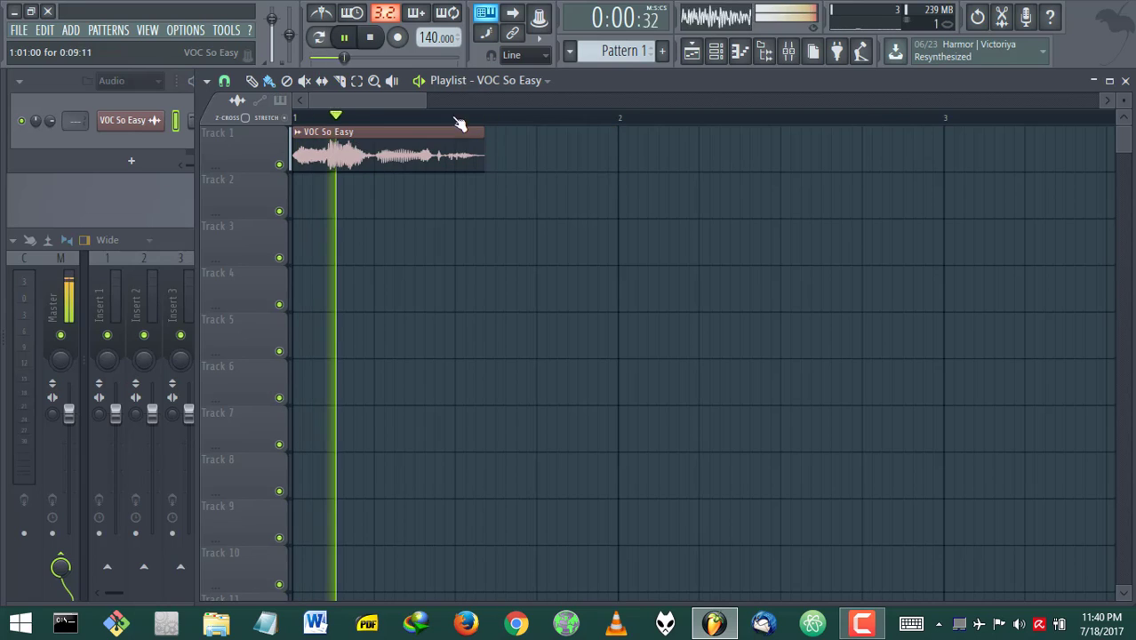
click(371, 37)
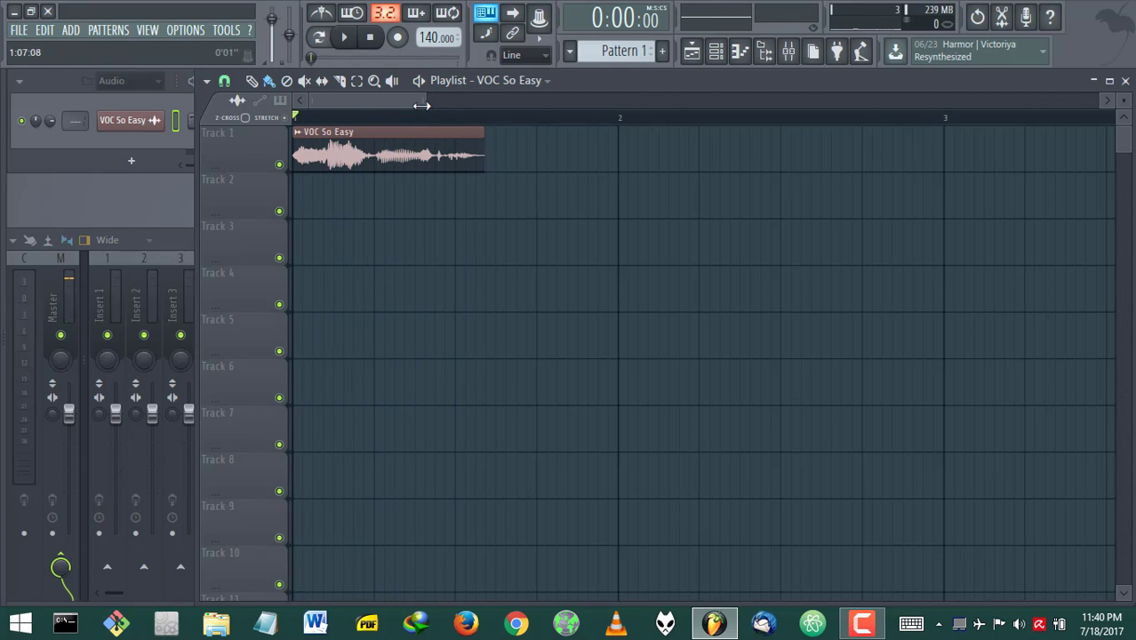
drag(421, 106, 363, 106)
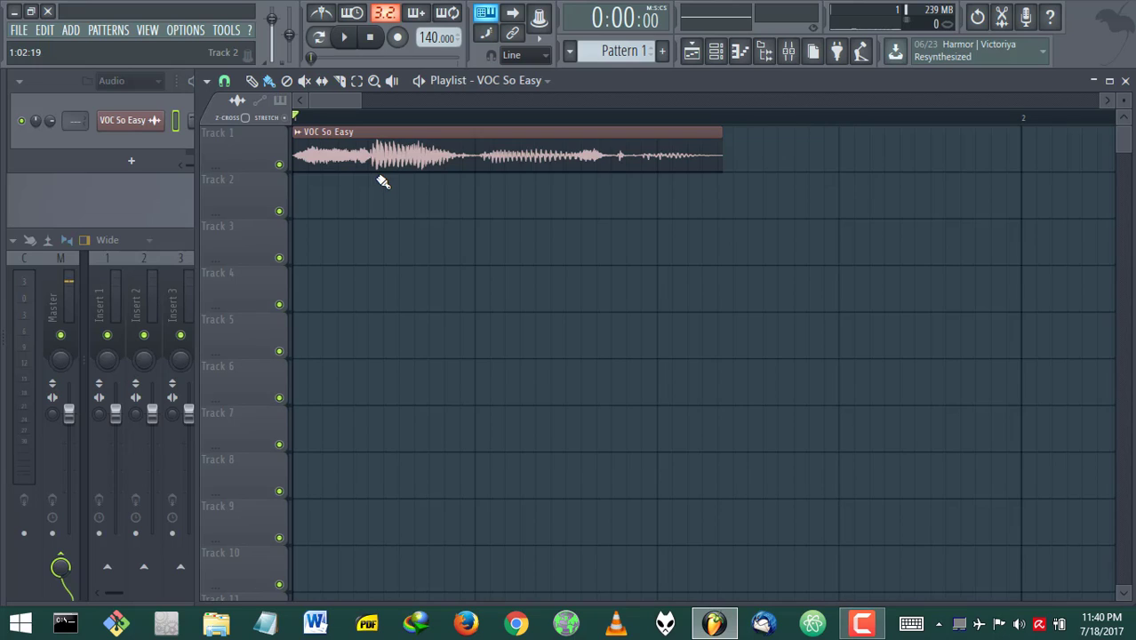
- Paint an aligned copy on Track 2 and make it unique as VOC So Easy #2
click(340, 189)
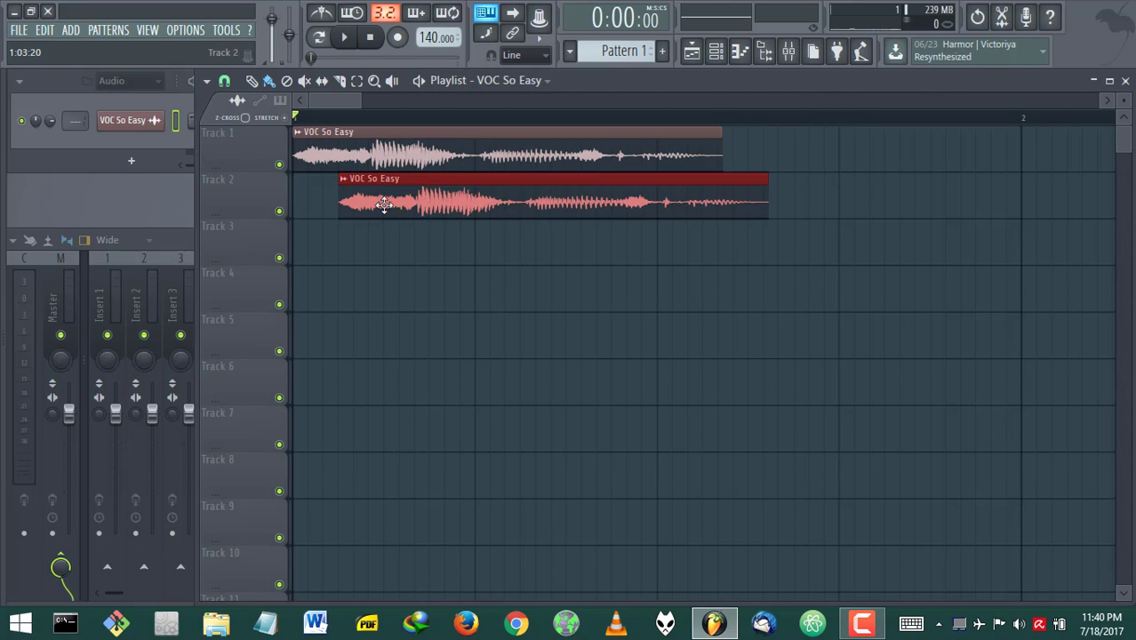
drag(384, 205, 346, 205)
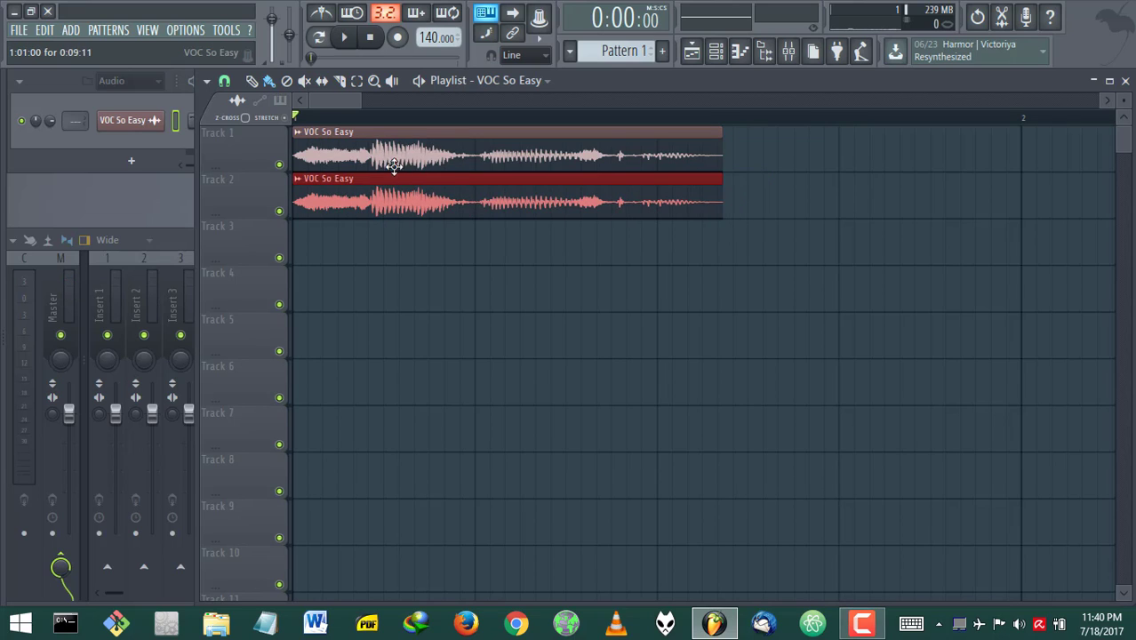
click(299, 187)
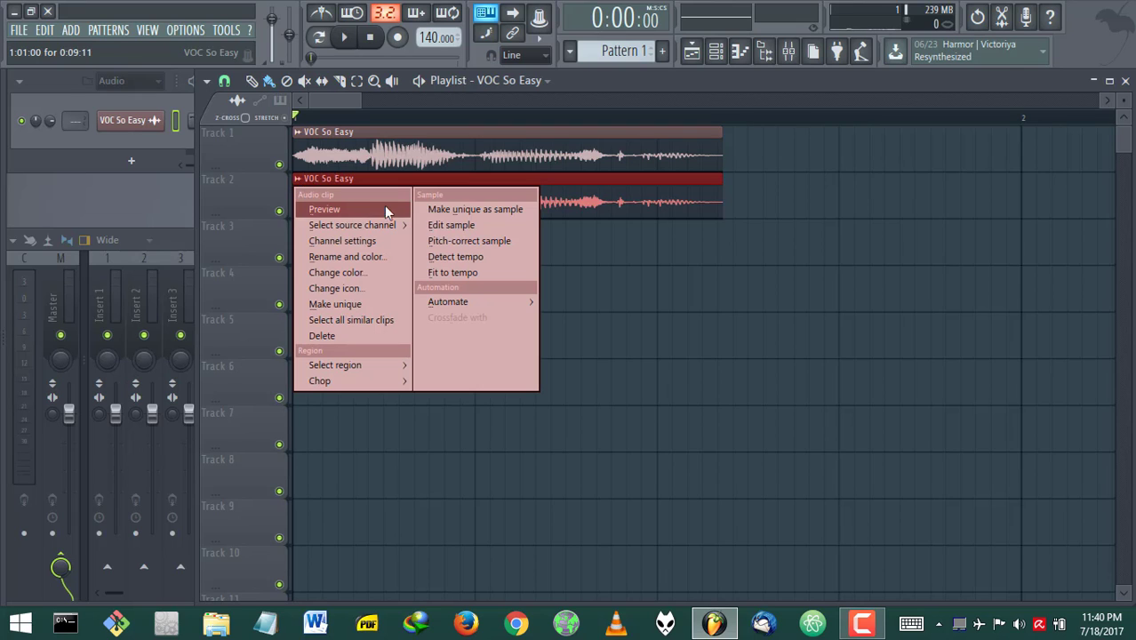
click(433, 210)
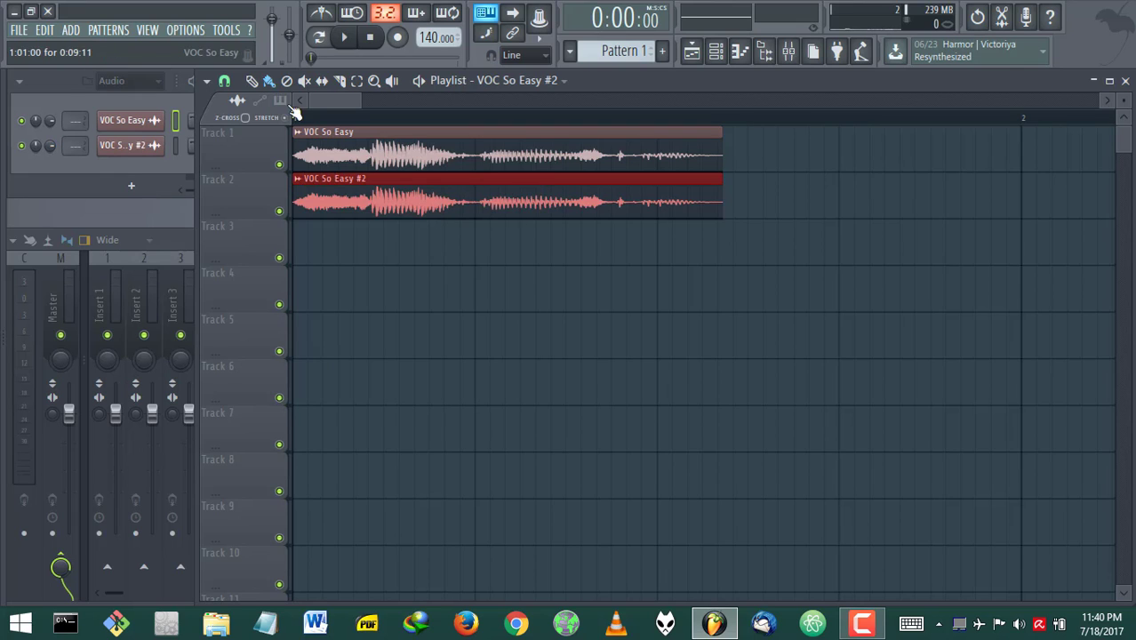
- Route both vocal channels to consecutive mixer inserts starting at Insert 1
click(356, 39)
click(369, 37)
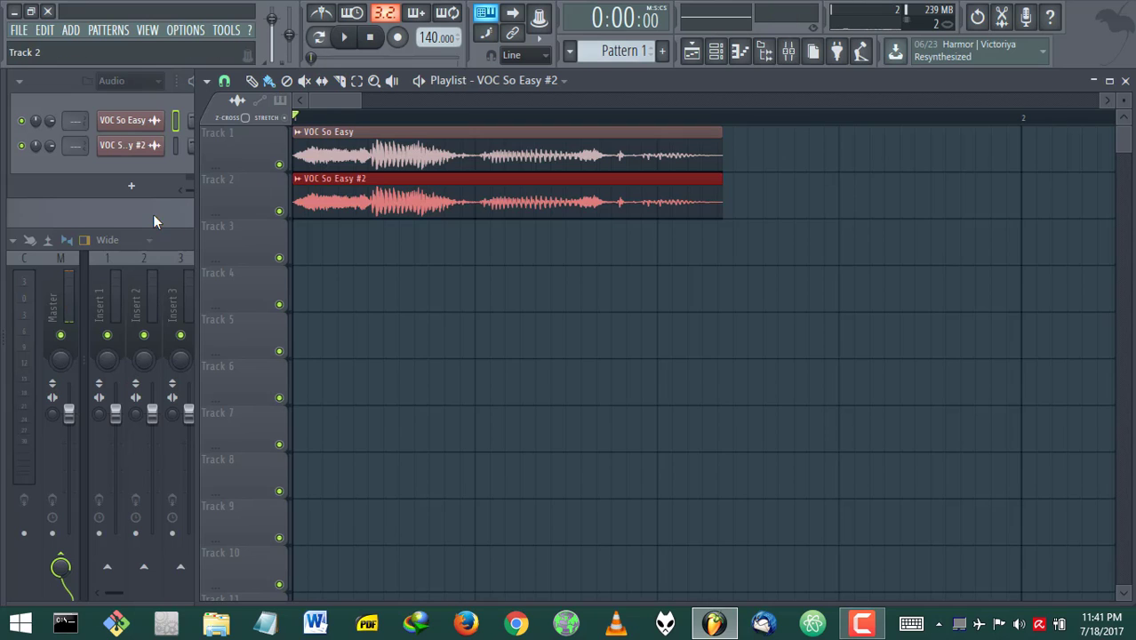
click(176, 124)
click(188, 246)
right_click(96, 298)
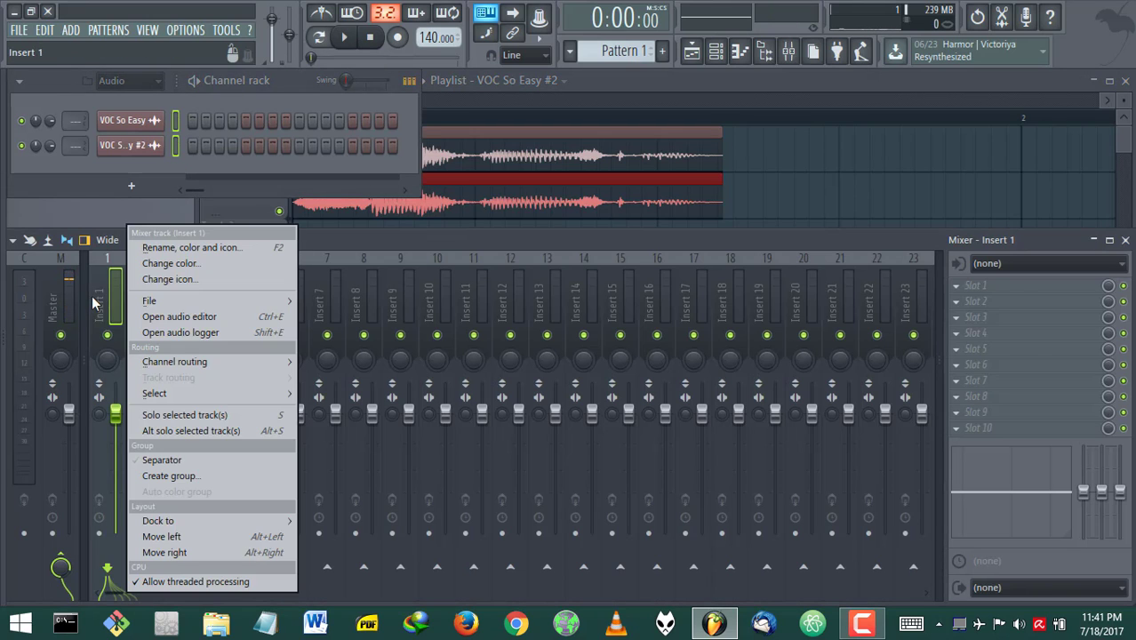
mouse_move(240, 355)
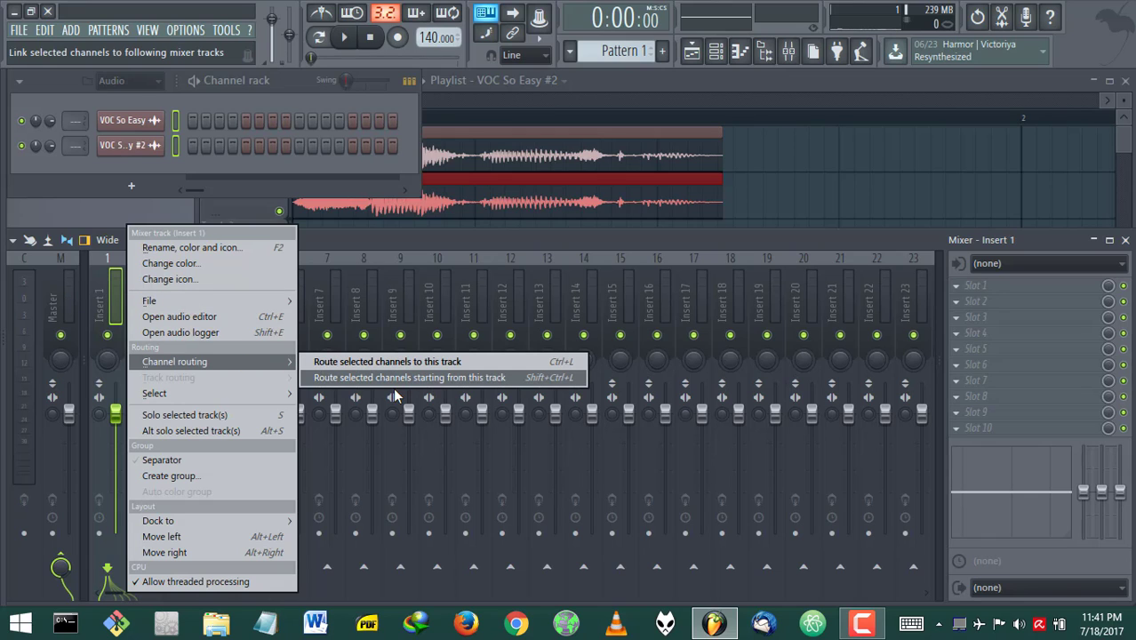
click(398, 378)
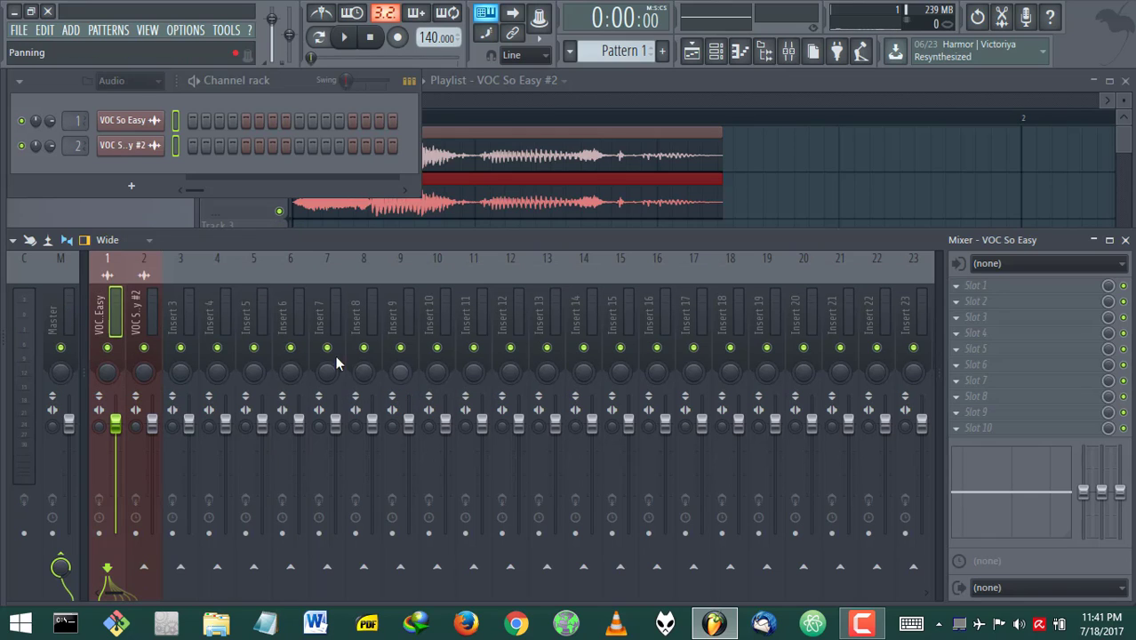
- Mute the original vocal's Insert 1 and select the duplicate's Insert 2 first effect slot
click(107, 347)
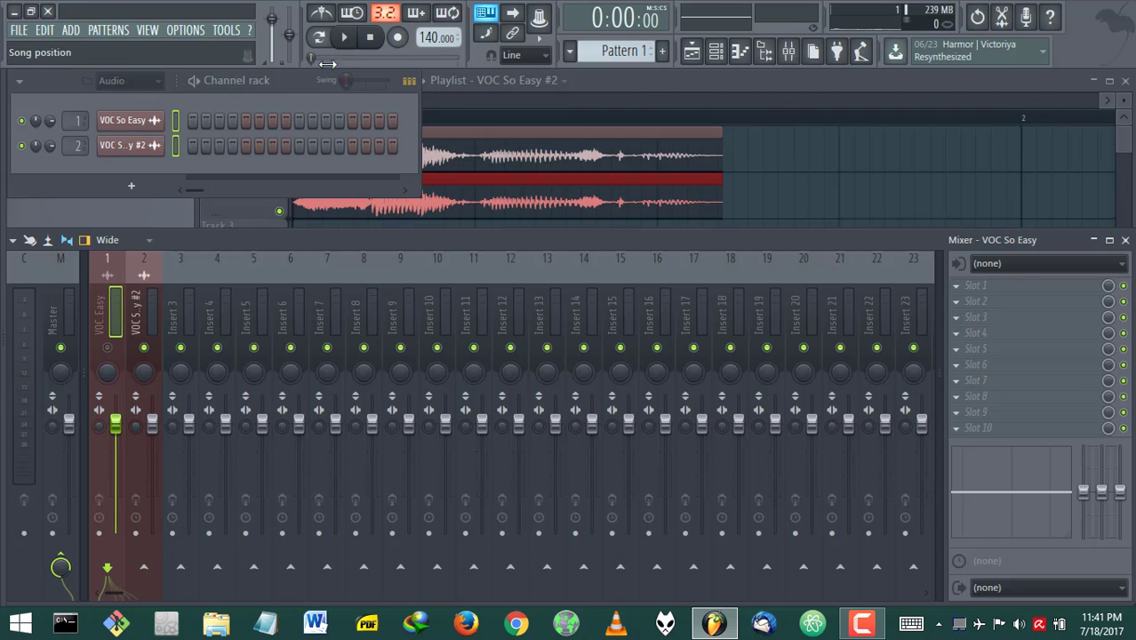
mouse_move(327, 64)
mouse_down()
mouse_move(382, 59)
mouse_move(311, 59)
mouse_up()
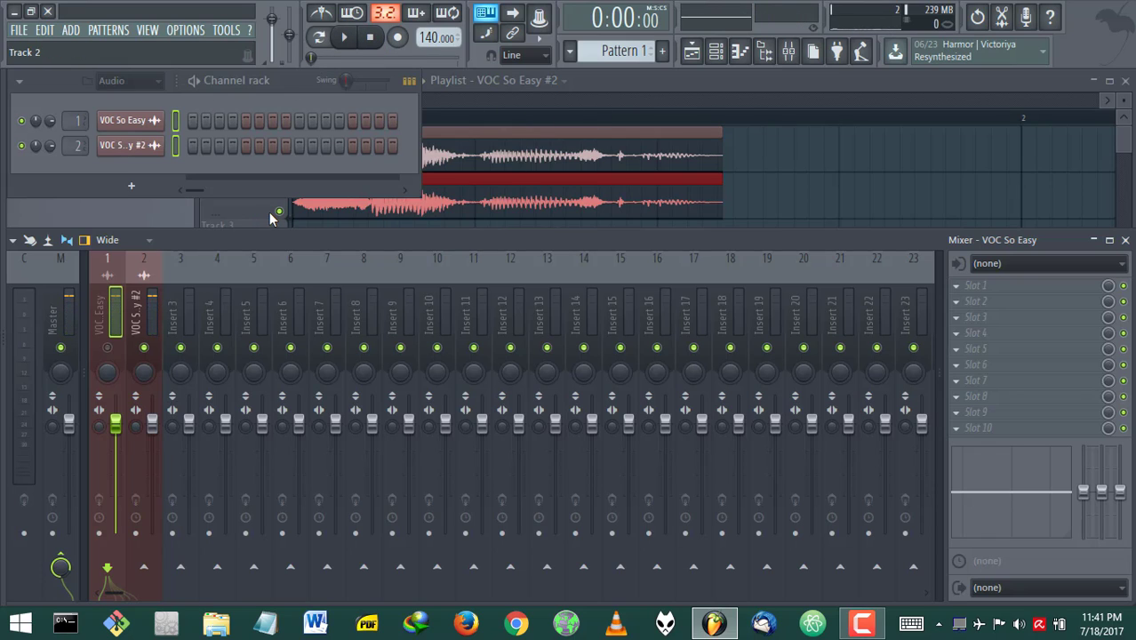
click(144, 311)
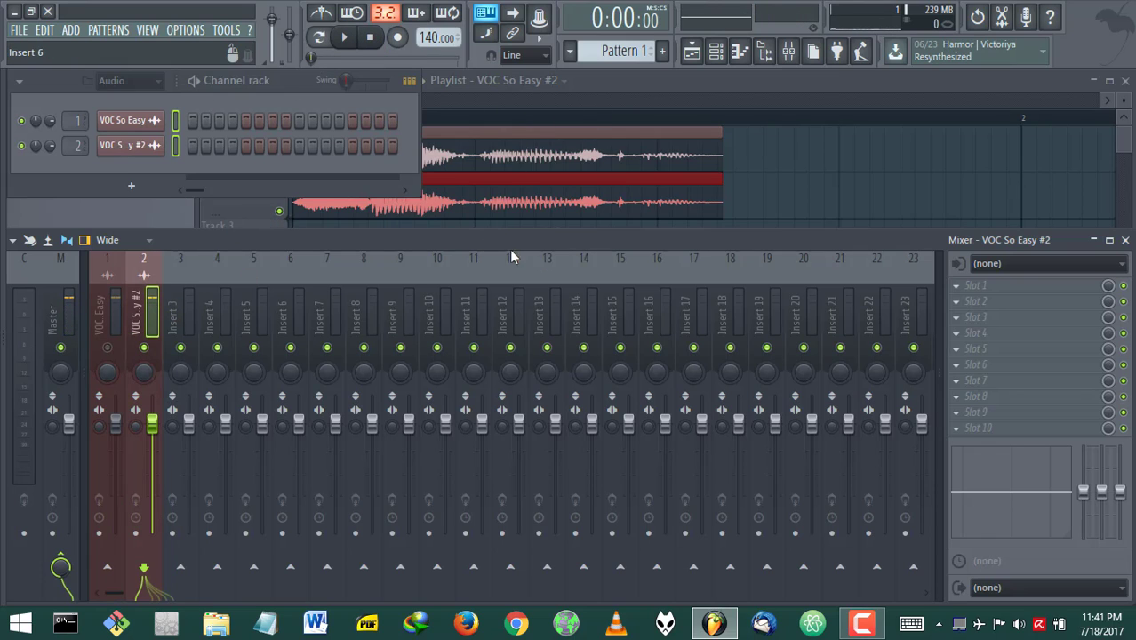
click(964, 292)
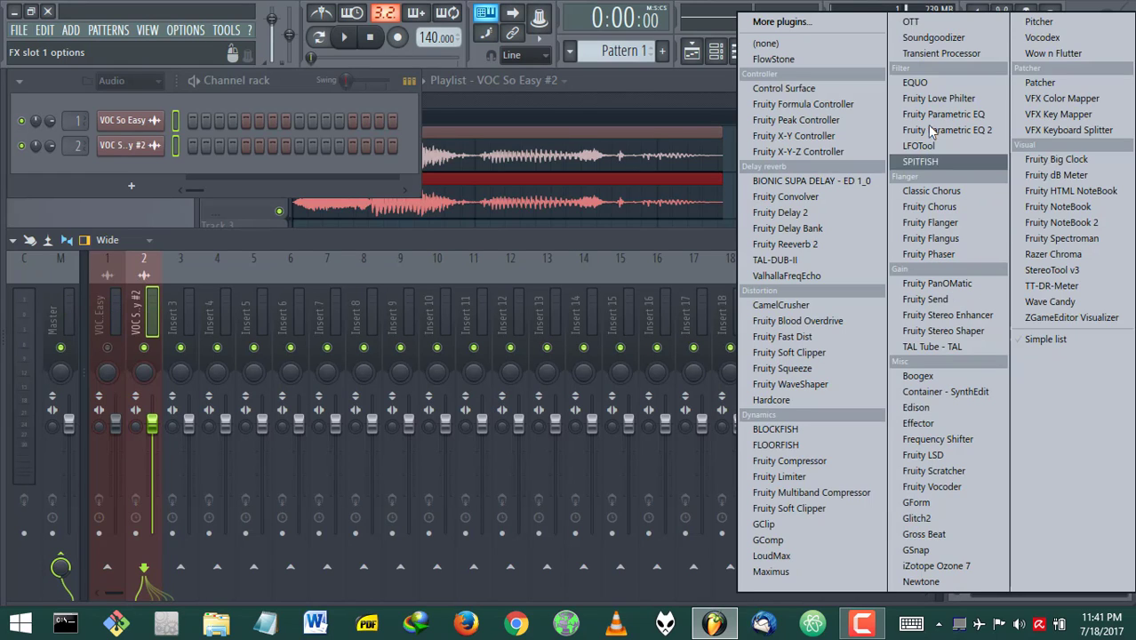
- Load Fruity parametric EQ 2 on VOC So Easy #2 with band 1 as a high-pass near 1.3 kHz
click(975, 130)
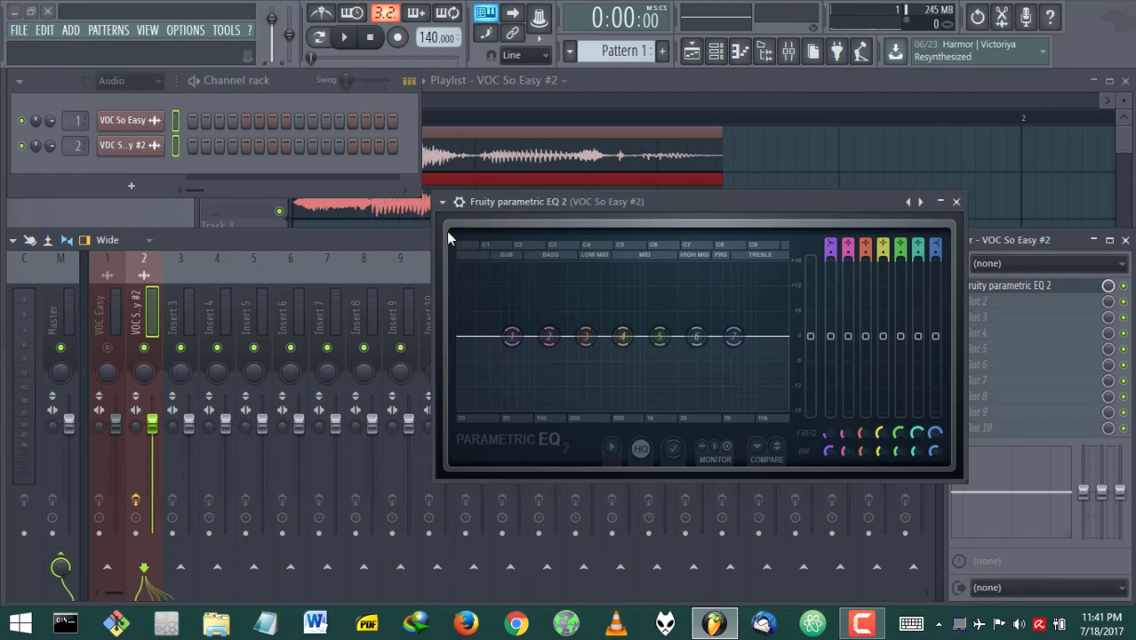
right_click(527, 345)
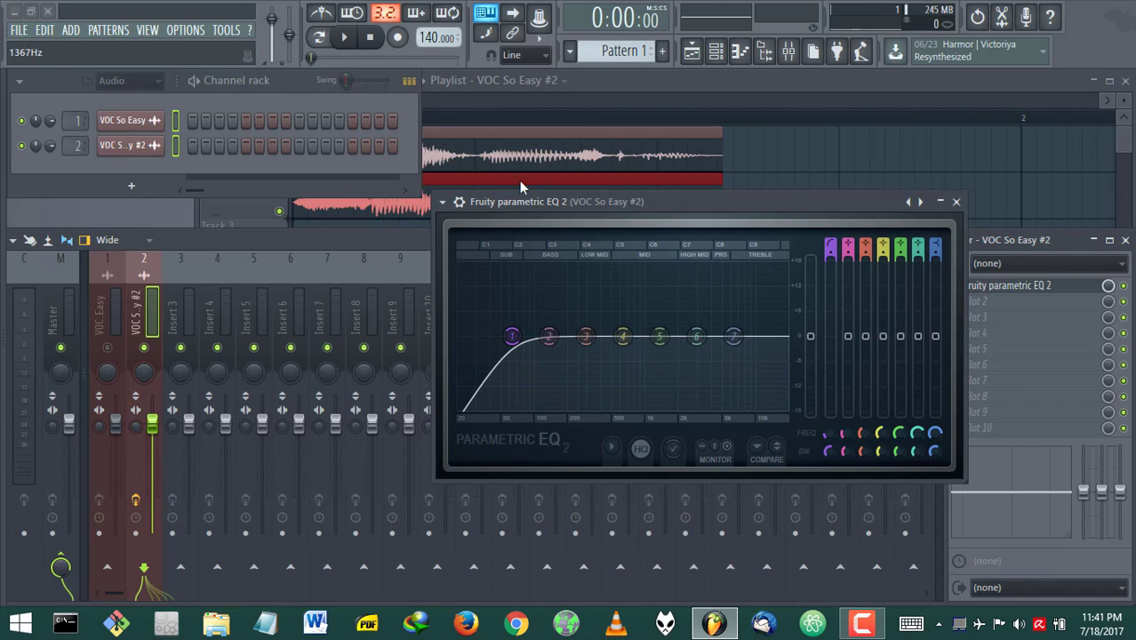
click(345, 37)
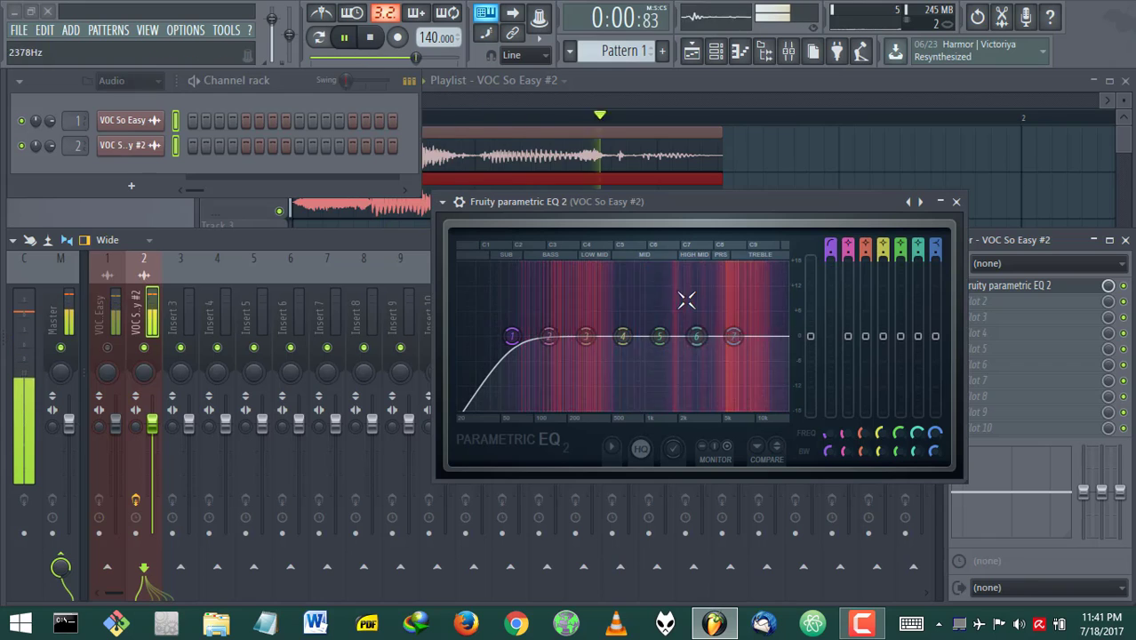
click(370, 38)
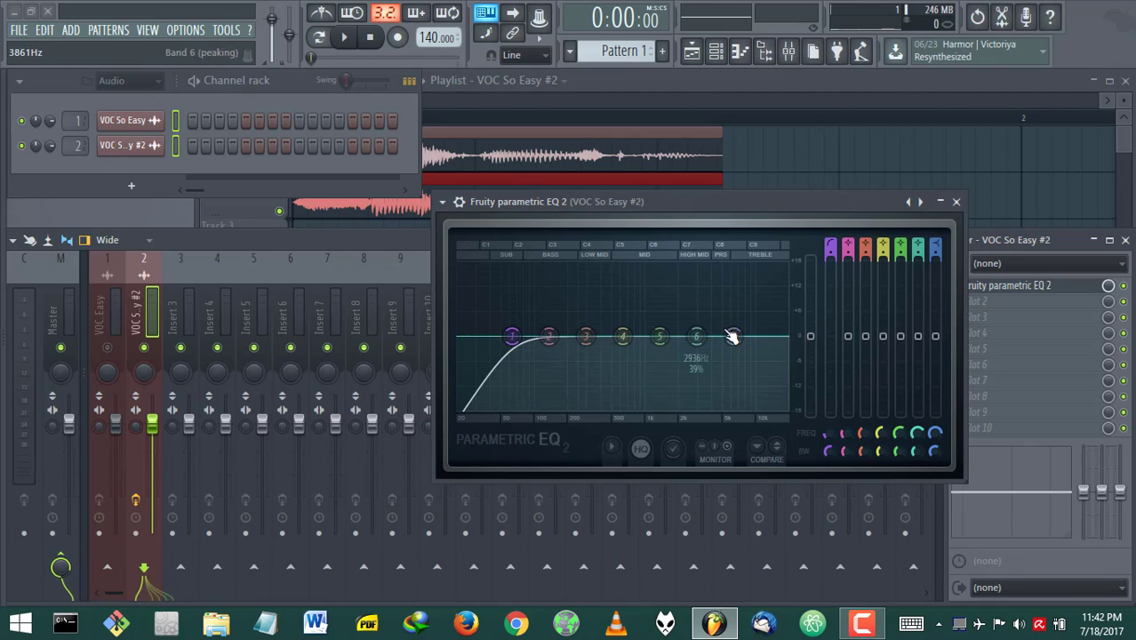
drag(512, 336, 667, 335)
- Make band 1's high-pass slope steep and nudge its cutoff slightly higher
right_click(672, 338)
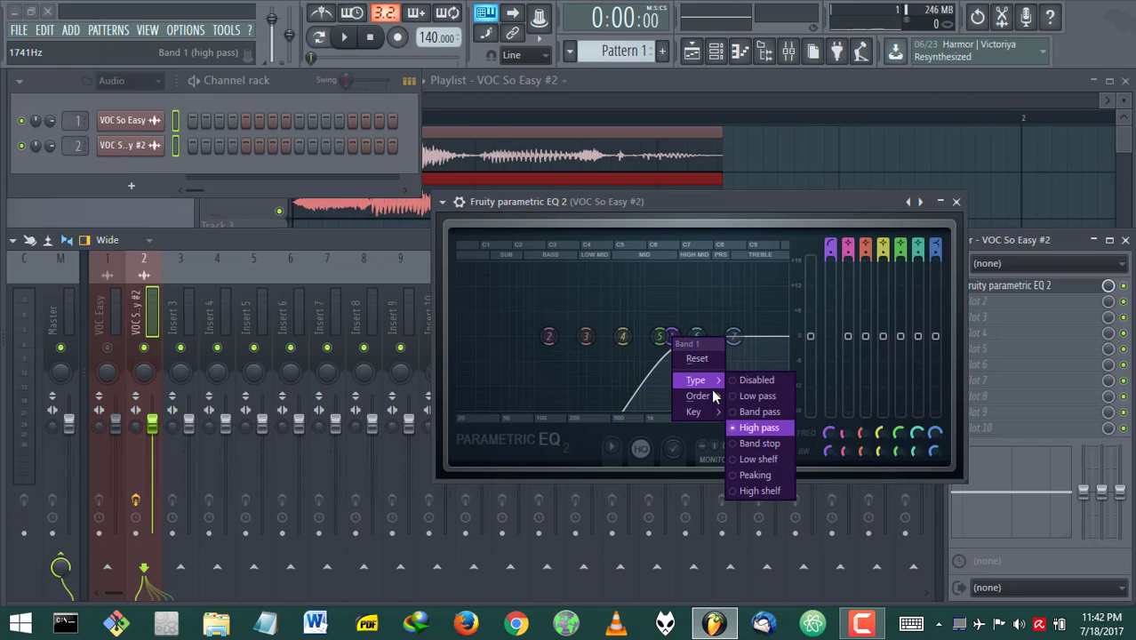
click(754, 396)
drag(665, 356, 677, 335)
- Make band 7 a steepest low-pass near 11.6 kHz, high-pass at 4.3 kHz, band 6 boosted ~14 dB
right_click(734, 337)
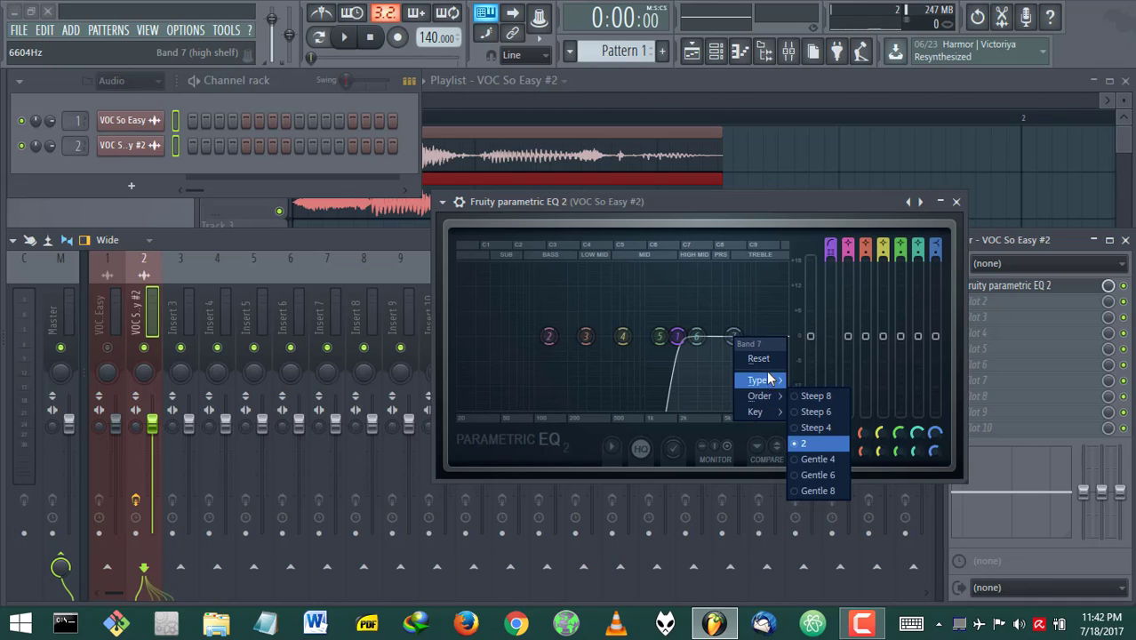
mouse_move(775, 379)
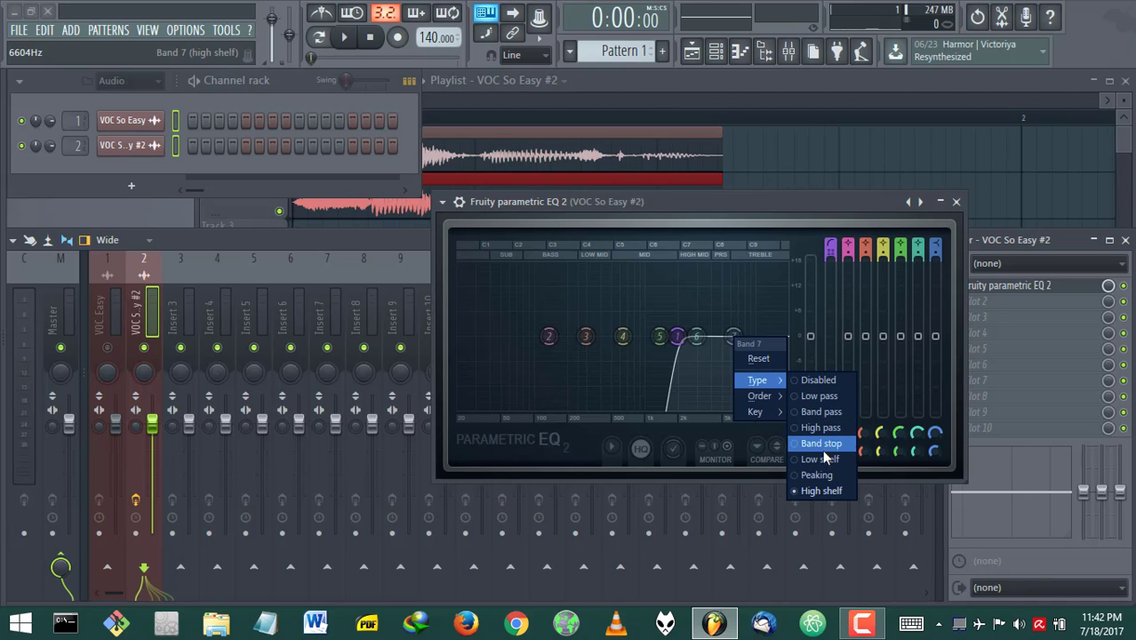
click(819, 395)
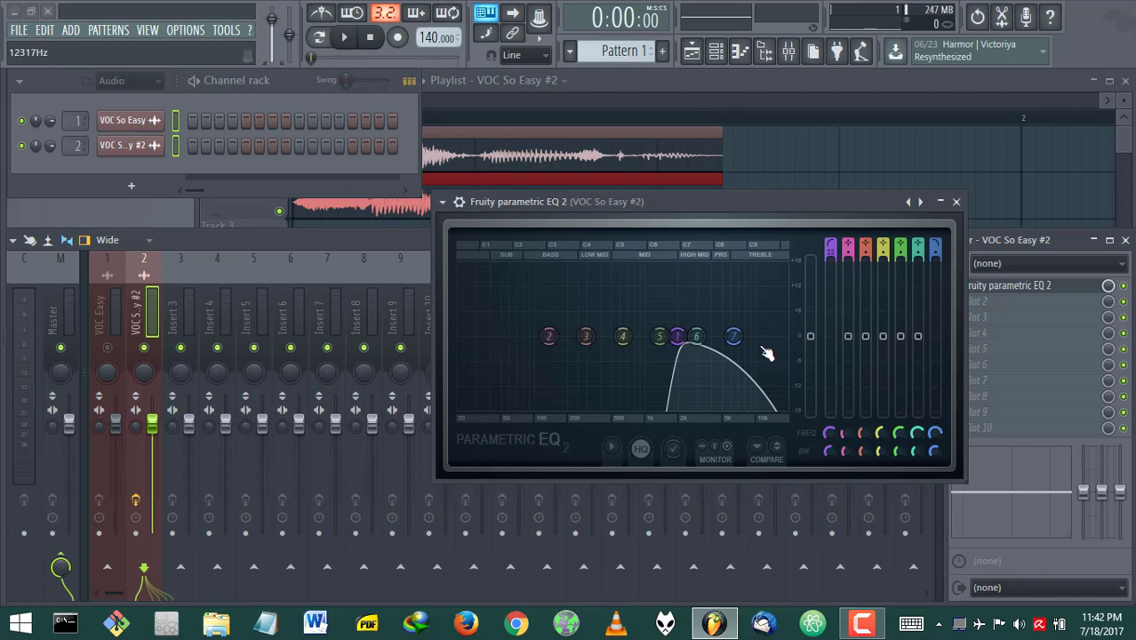
right_click(735, 336)
mouse_move(779, 397)
click(814, 396)
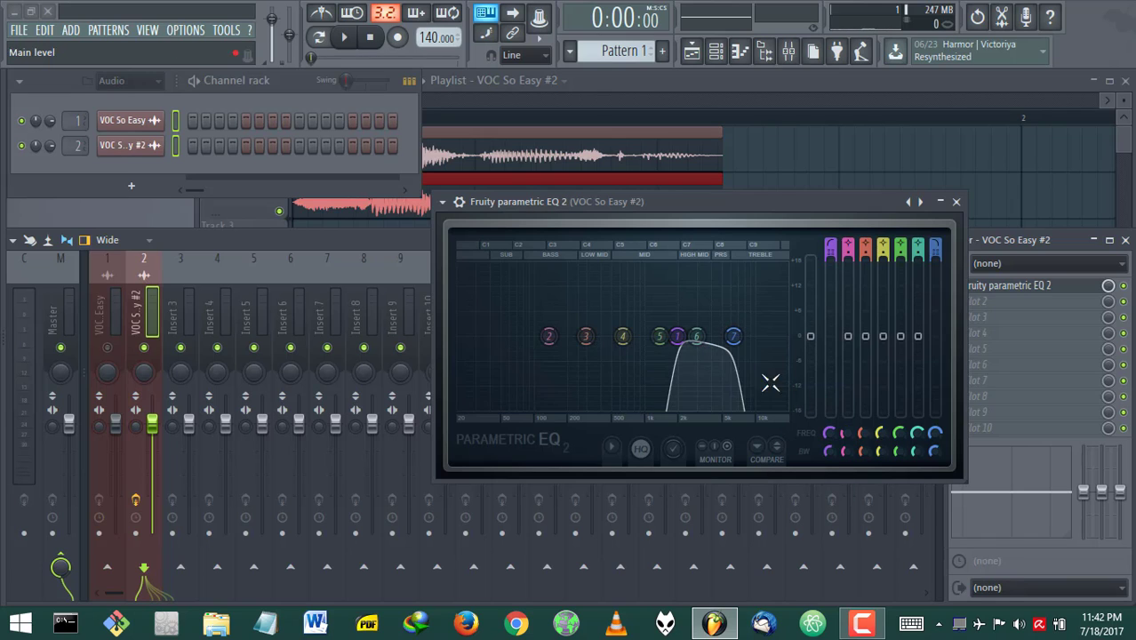
drag(734, 336, 767, 336)
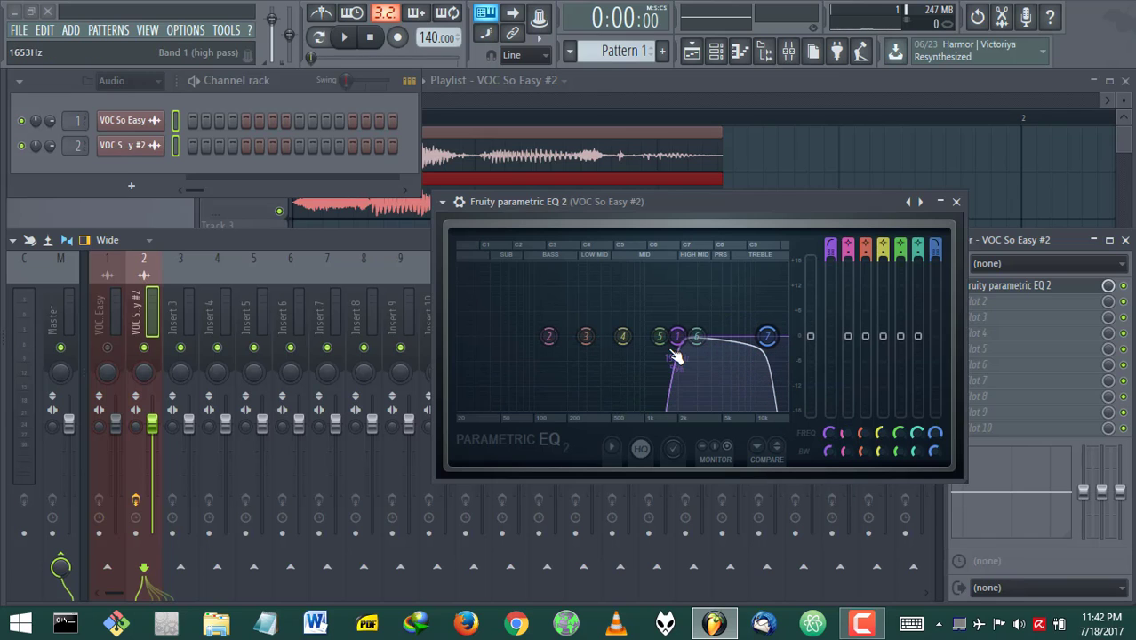
drag(677, 336, 716, 336)
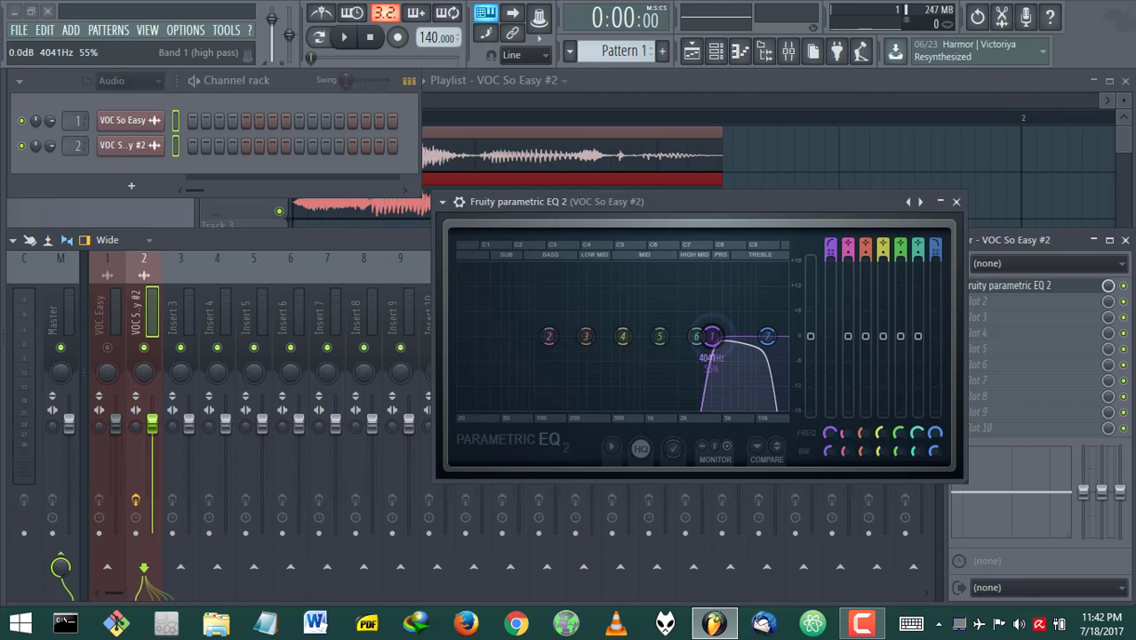
drag(696, 336, 726, 272)
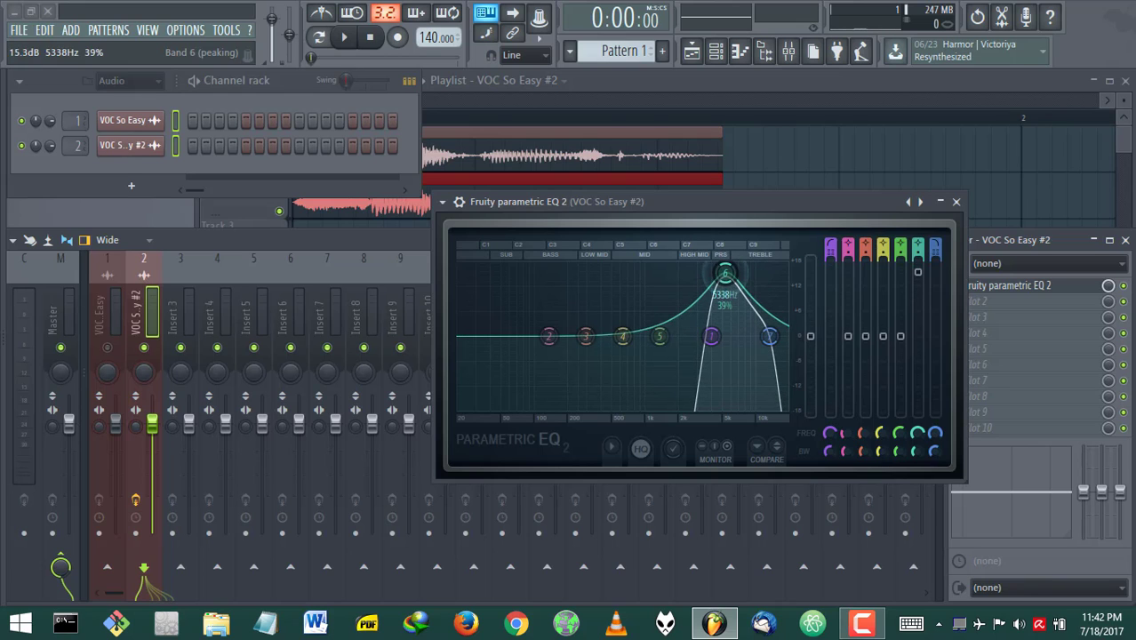
- During playback, sweep the band-pass down to about 180 Hz–800 Hz with band 6 near 300 Hz
click(347, 38)
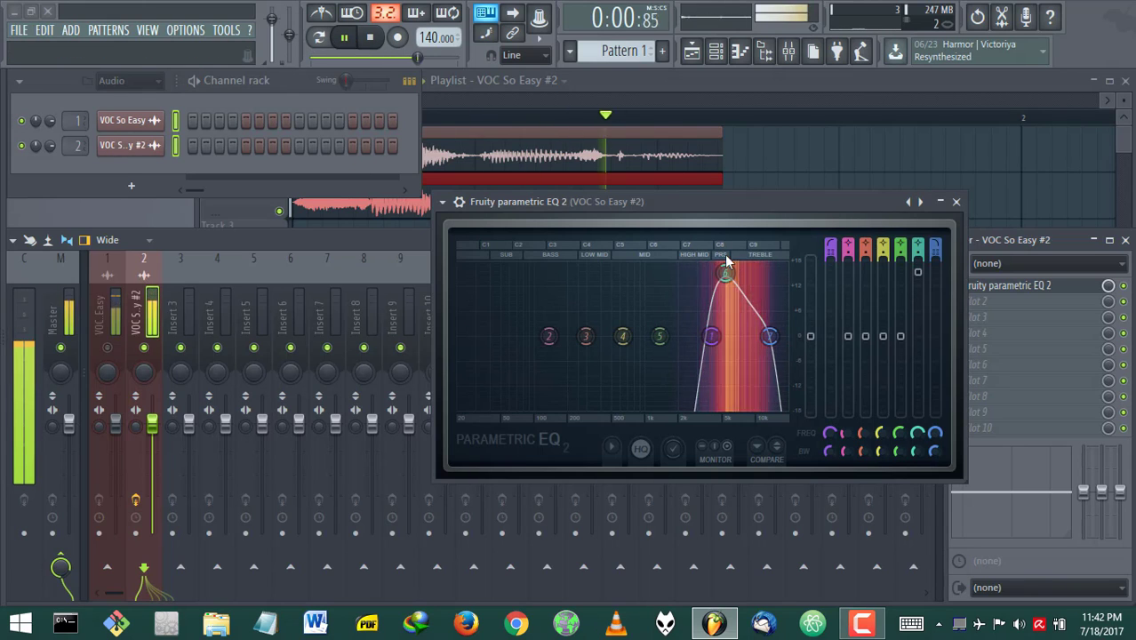
drag(725, 273, 732, 274)
mouse_move(771, 335)
mouse_down()
mouse_move(700, 356)
mouse_move(723, 337)
mouse_move(760, 345)
mouse_move(713, 337)
mouse_move(767, 336)
mouse_up()
scroll(733, 273, down, 3)
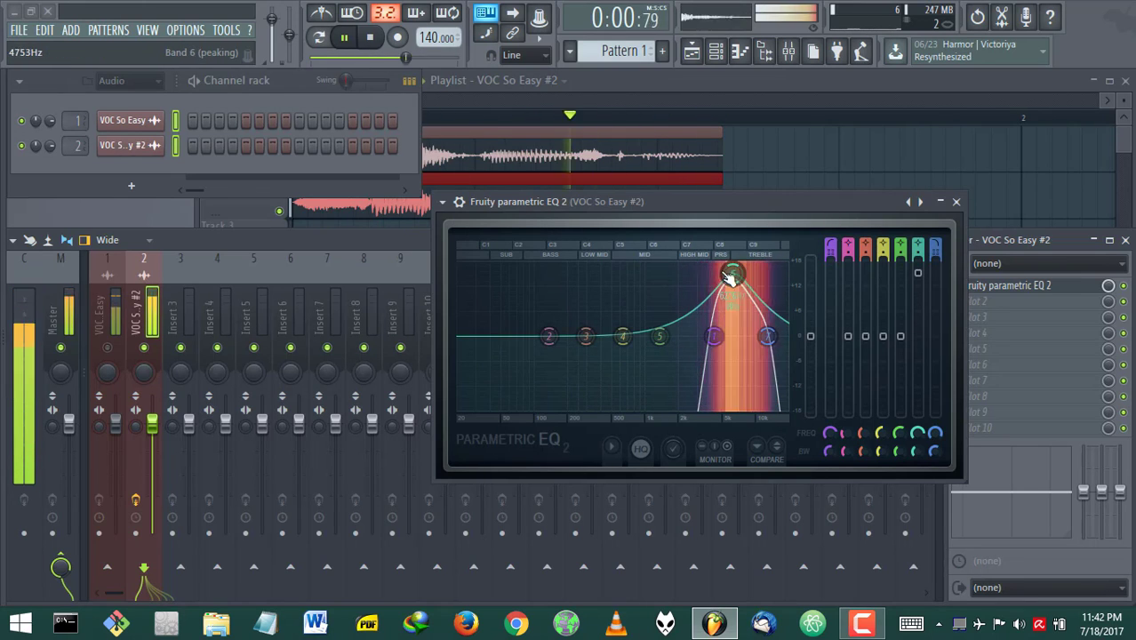
mouse_move(733, 273)
mouse_down()
mouse_move(681, 271)
mouse_move(737, 271)
mouse_up()
drag(713, 336, 563, 335)
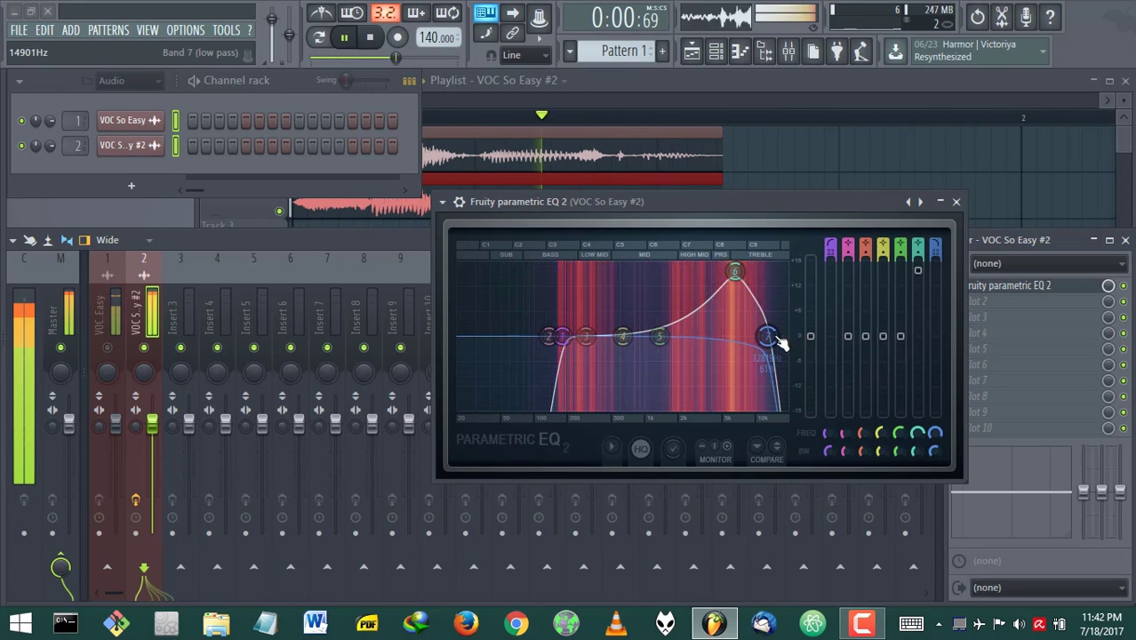
drag(768, 338, 633, 336)
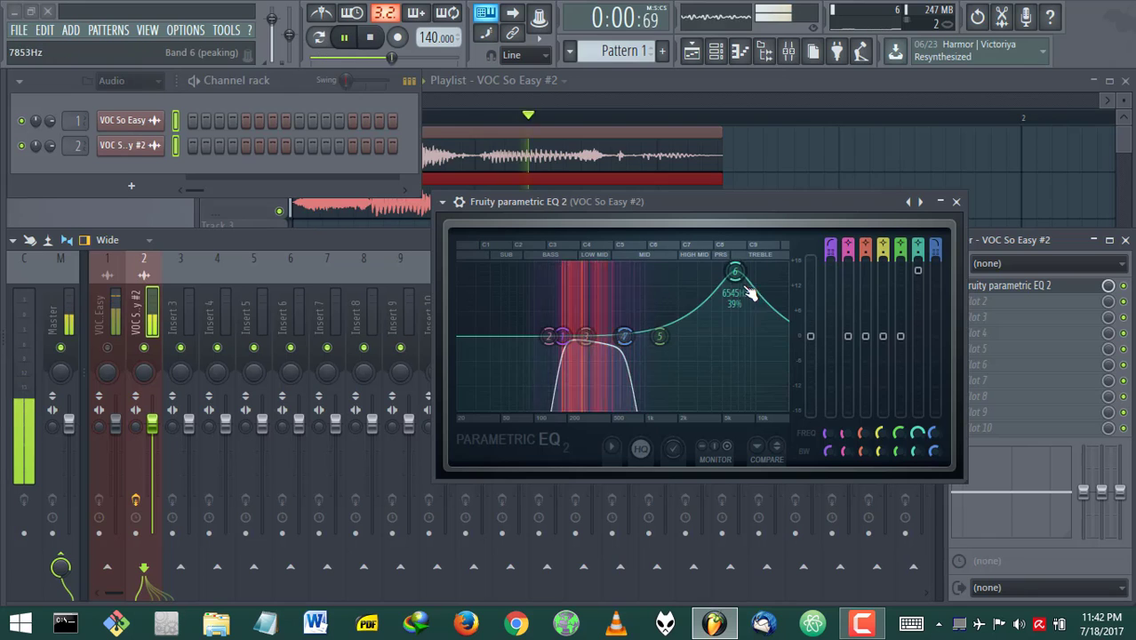
drag(735, 271, 669, 264)
- Move the band-pass back up: band 5 at 2.2 kHz, band 6 at 4.8 kHz, high-pass near 6.4 kHz
drag(625, 329, 713, 335)
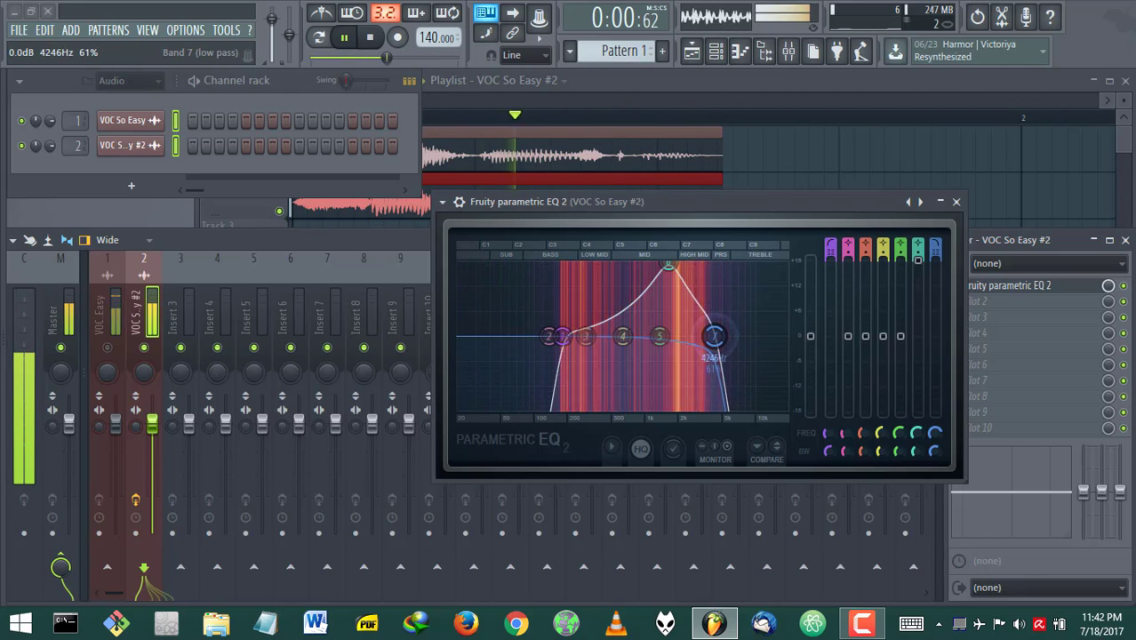
drag(561, 337, 700, 336)
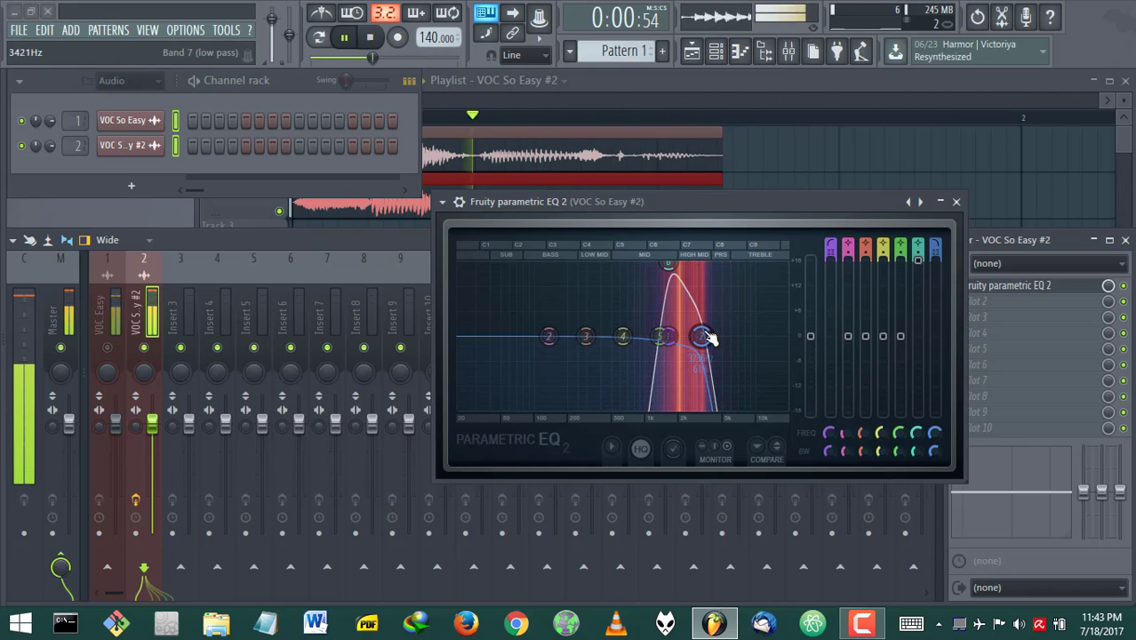
drag(703, 335, 738, 335)
mouse_move(662, 336)
mouse_down()
mouse_move(682, 337)
mouse_move(648, 336)
mouse_up()
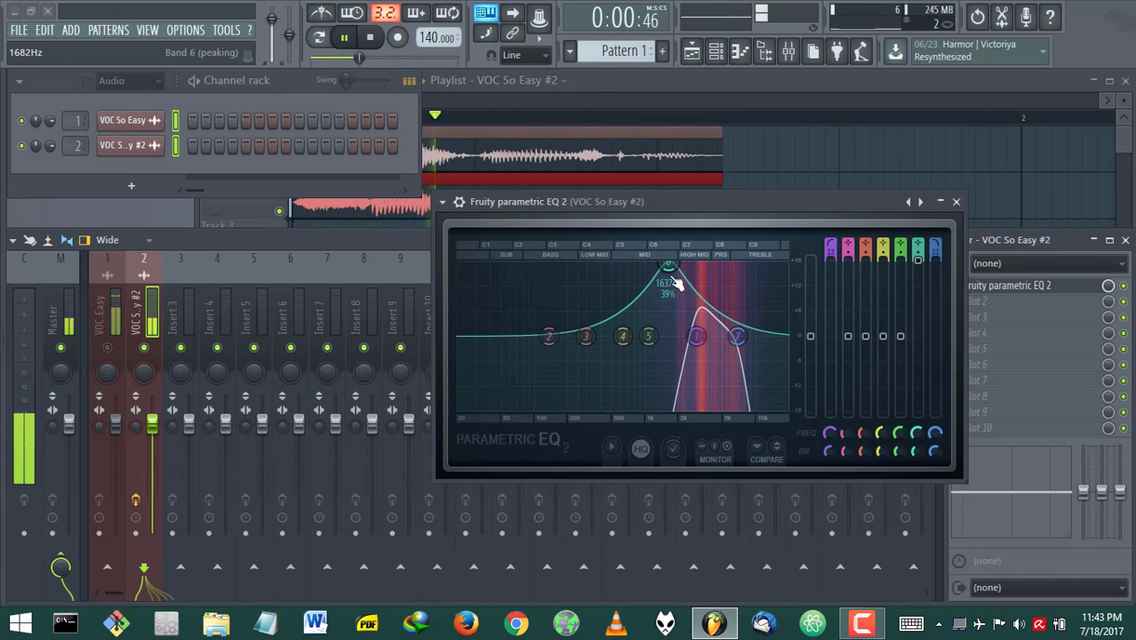
drag(667, 267, 738, 264)
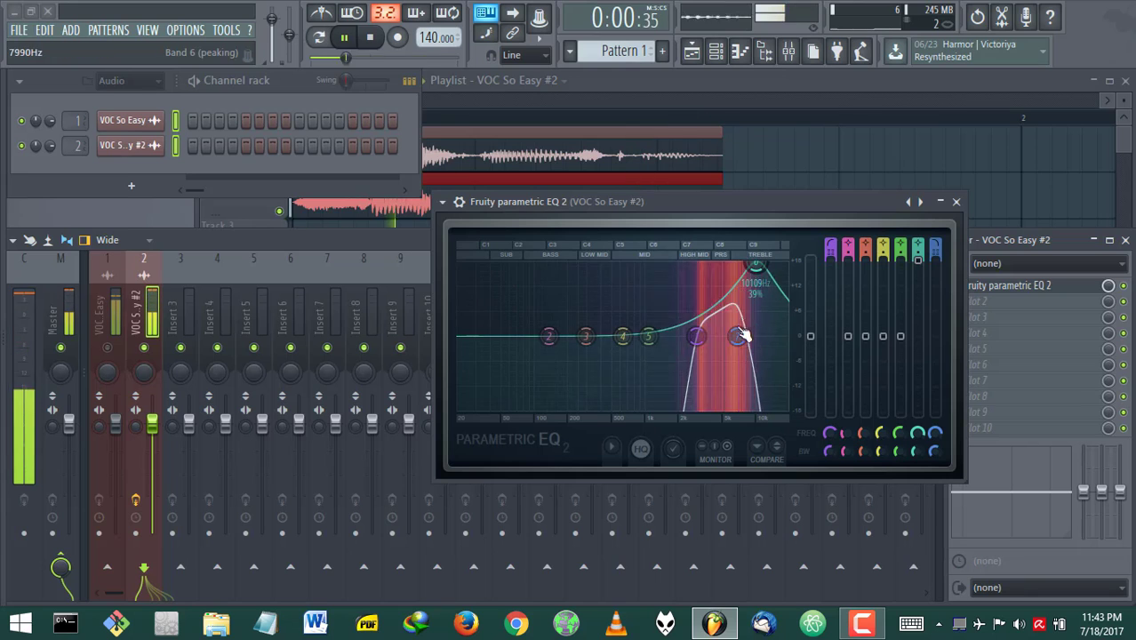
drag(744, 336, 767, 336)
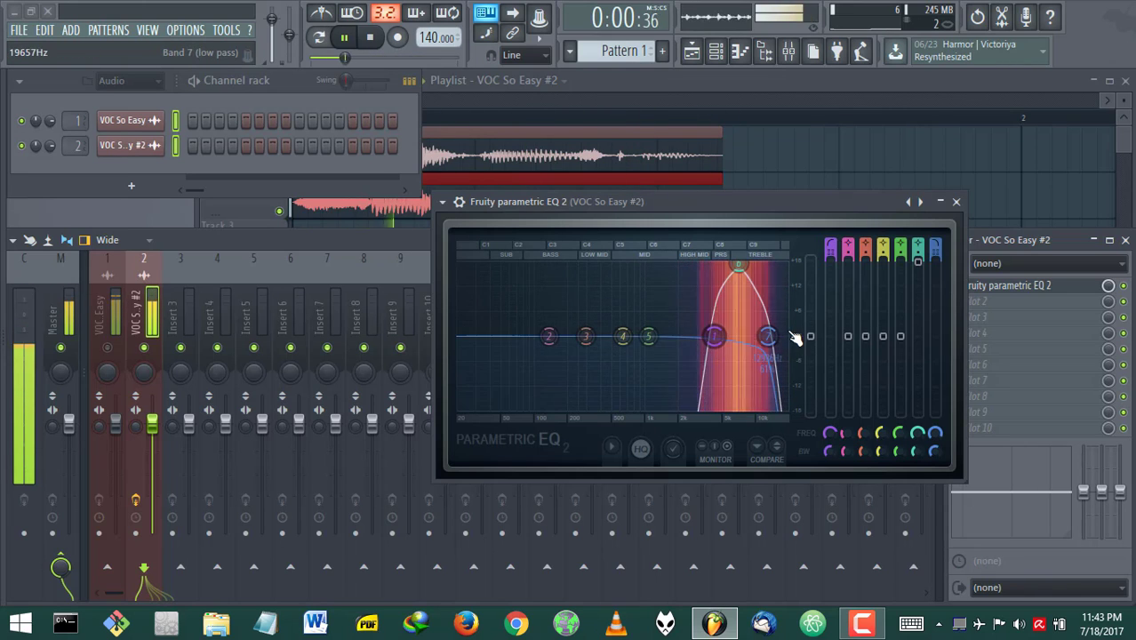
drag(713, 336, 725, 337)
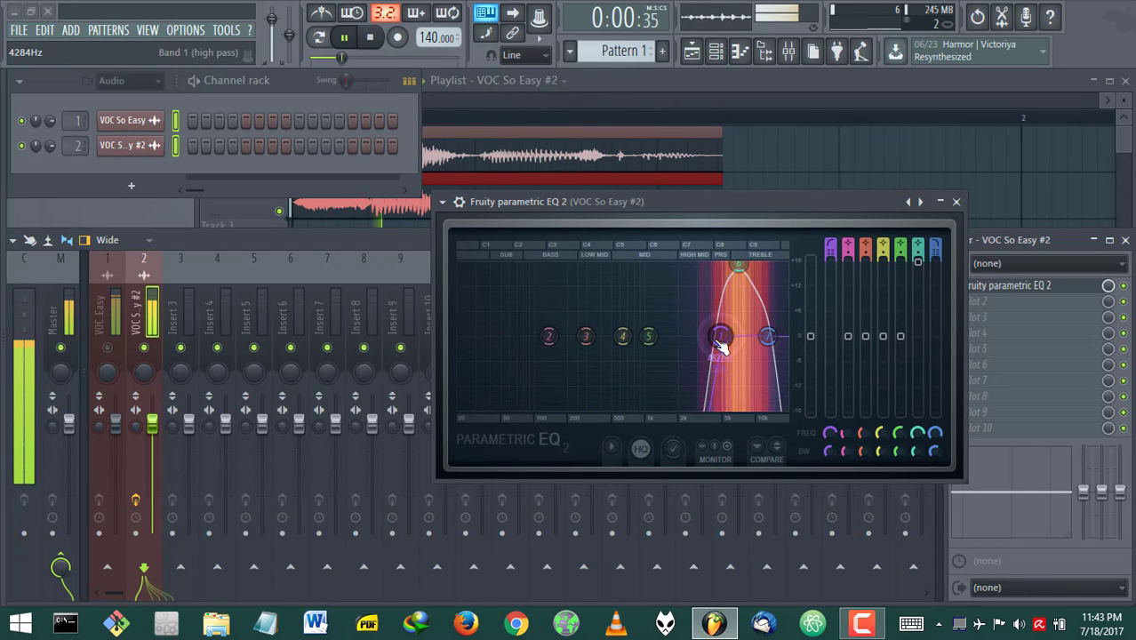
- Audition the tuned, filtered duplicate vocal once more
key(space)
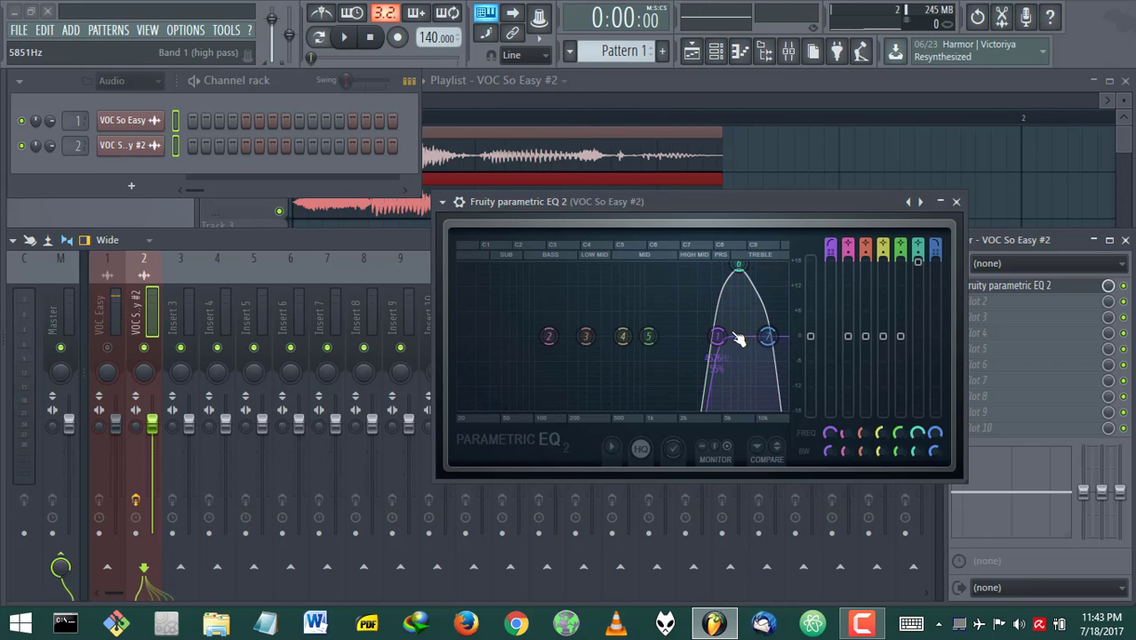
key(space)
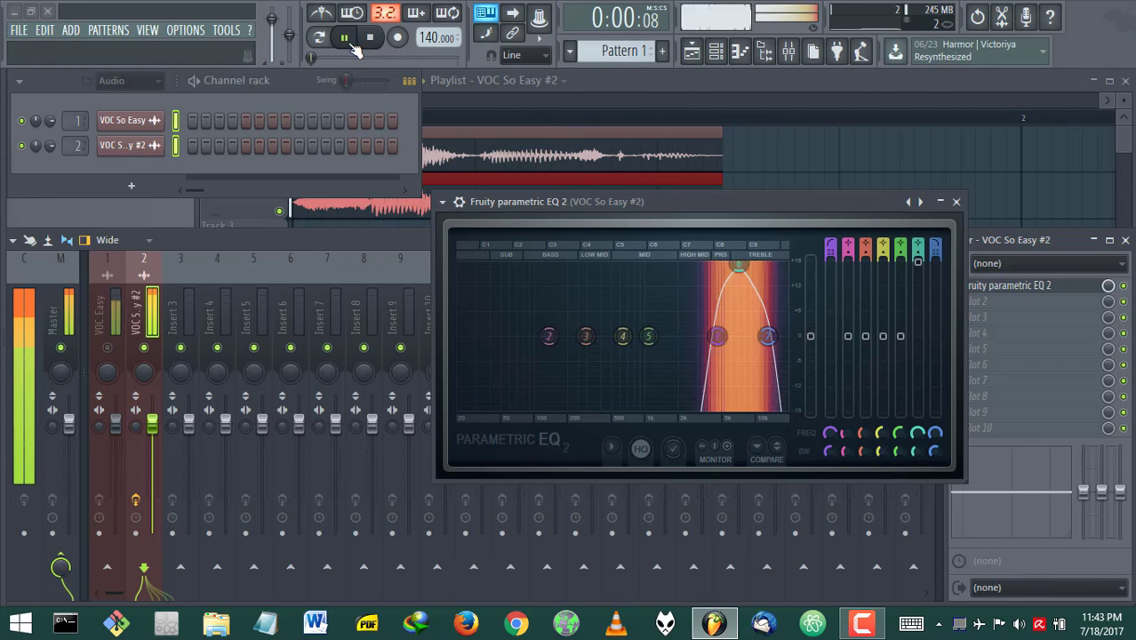
click(370, 36)
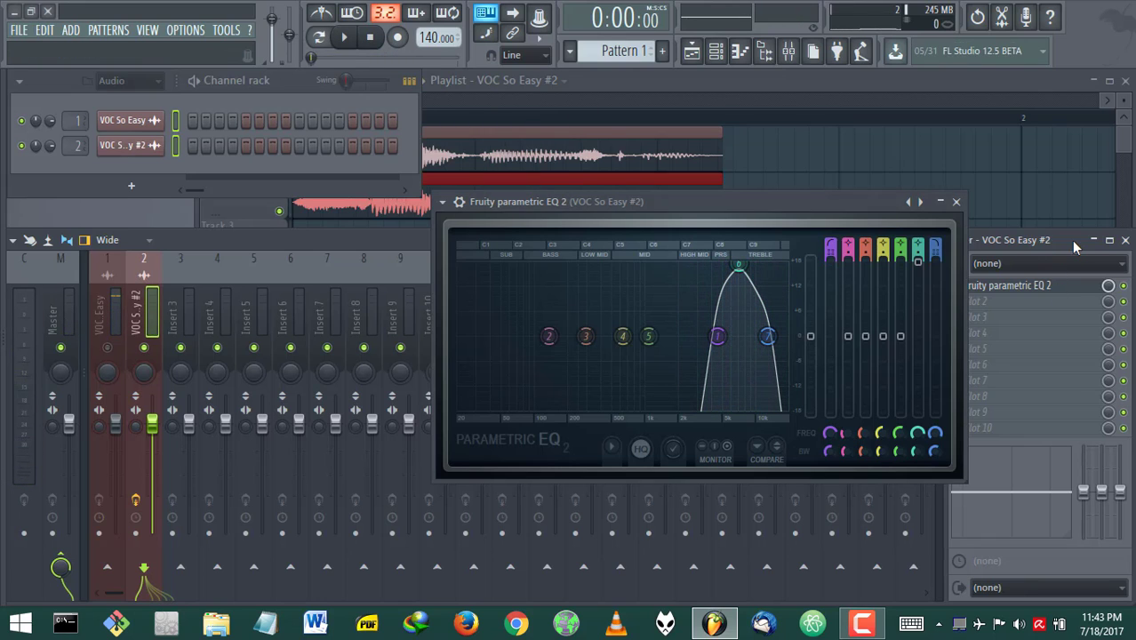
click(1031, 305)
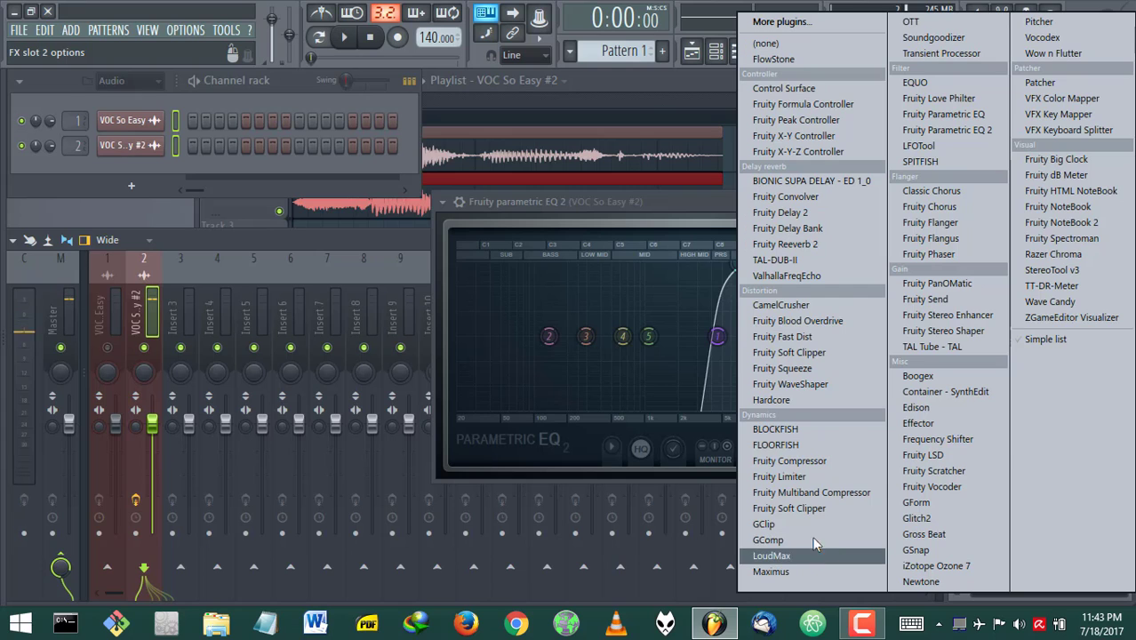
- Load Fruity Limiter in slot 2, lowering its noise gate gain and raising the threshold
click(811, 476)
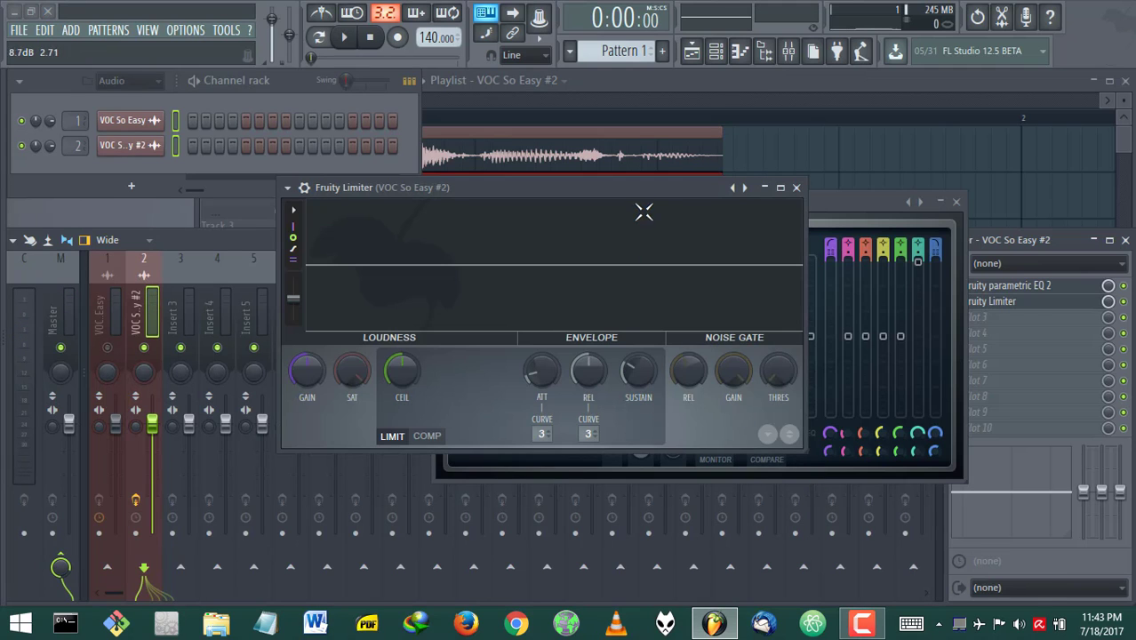
click(354, 42)
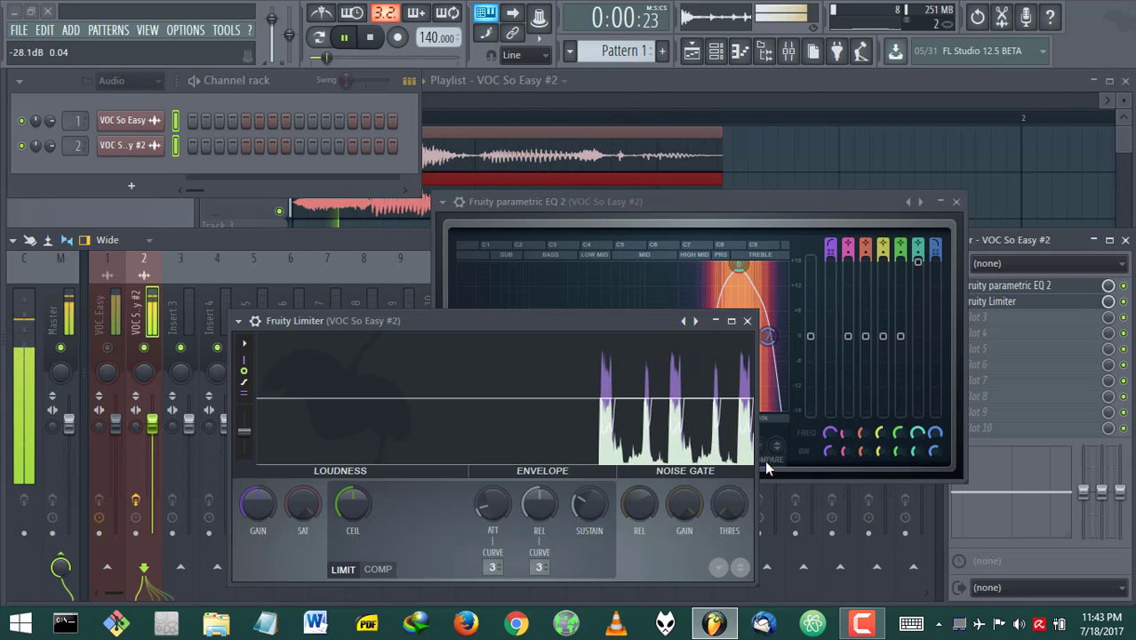
click(627, 455)
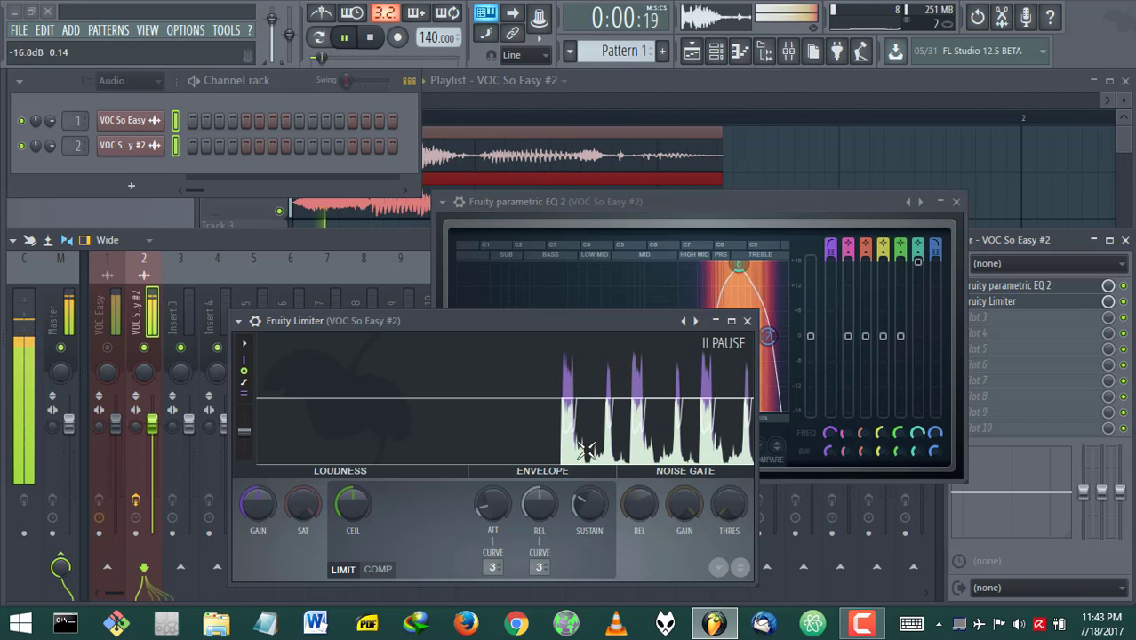
key(space)
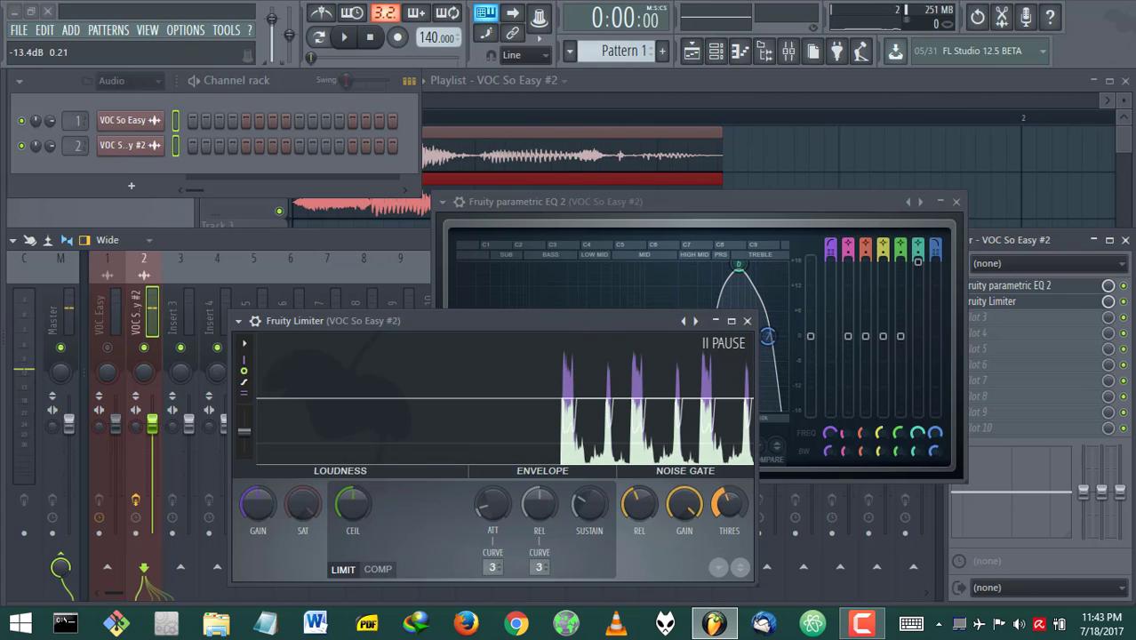
drag(686, 507, 729, 513)
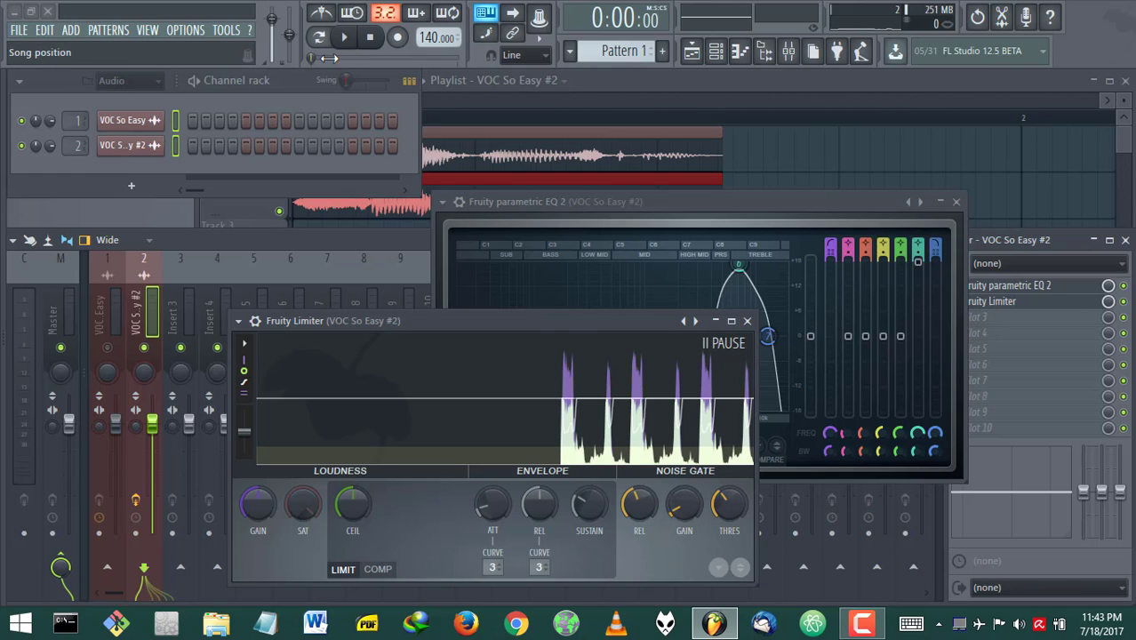
click(350, 42)
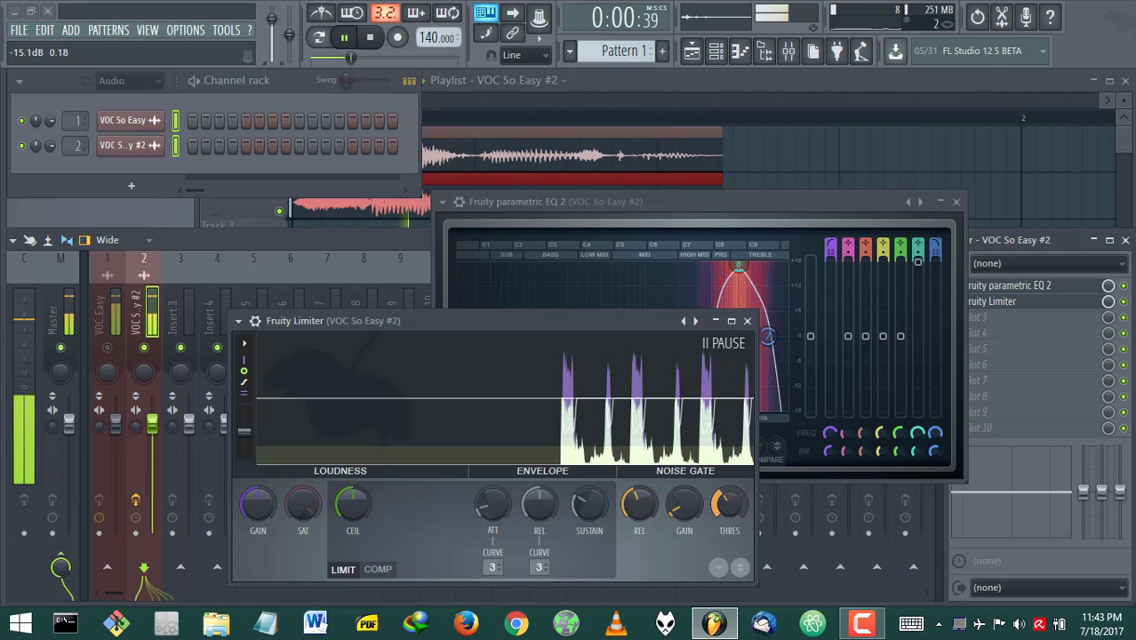
mouse_move(729, 504)
mouse_down()
mouse_move(729, 493)
mouse_move(729, 515)
mouse_move(729, 503)
mouse_up()
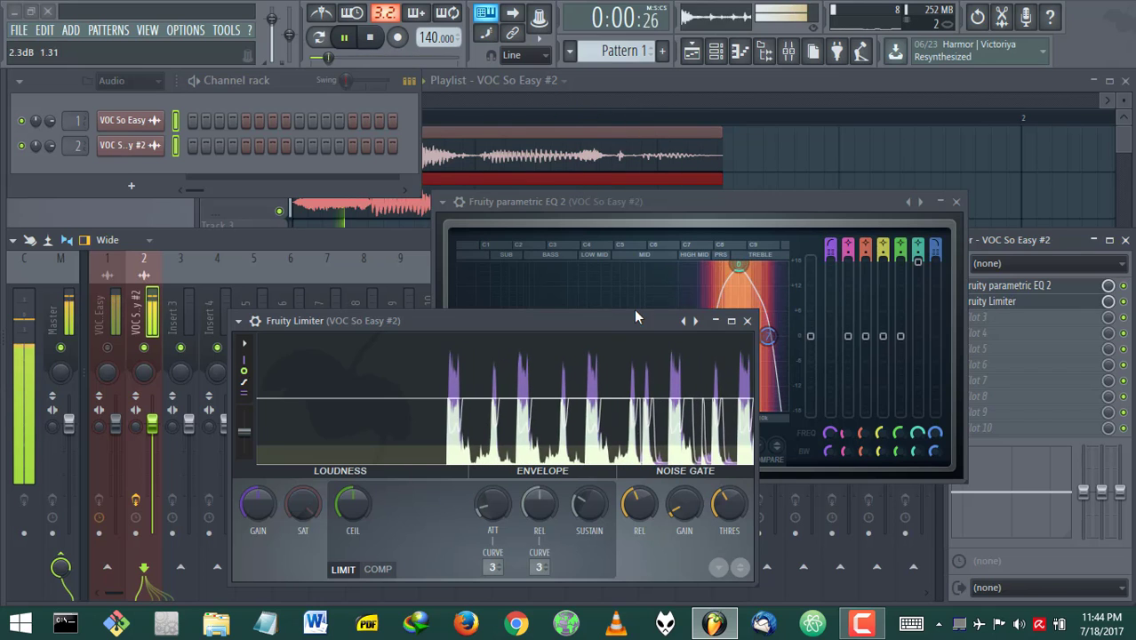
click(373, 39)
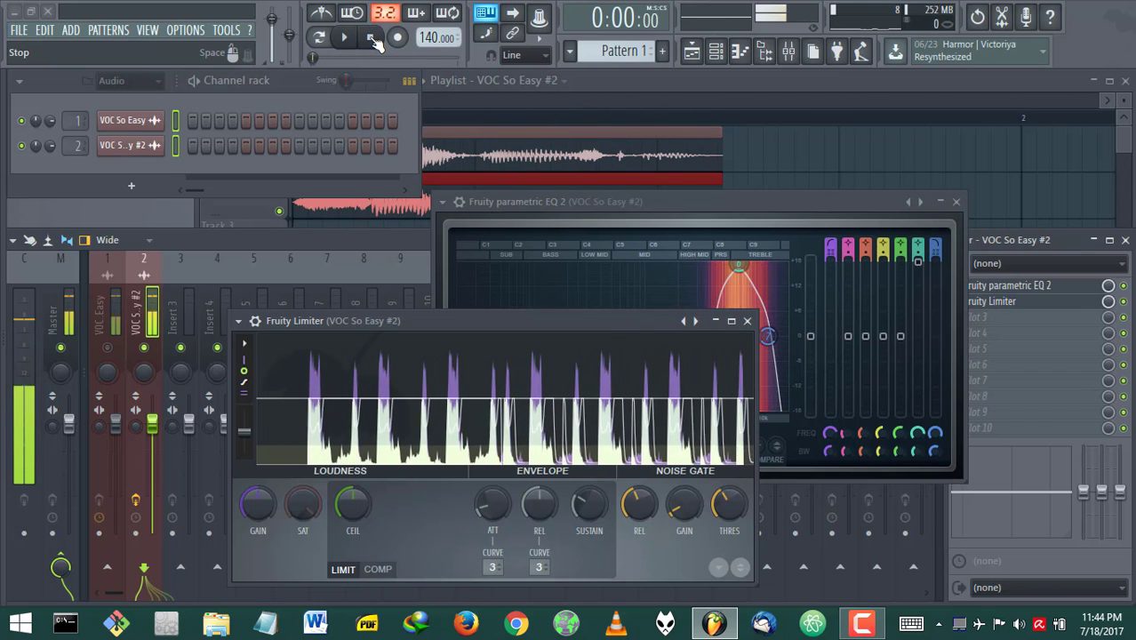
- Compare the limiter placed before the EQ, then restore the EQ to the first slot
drag(1023, 286, 1027, 311)
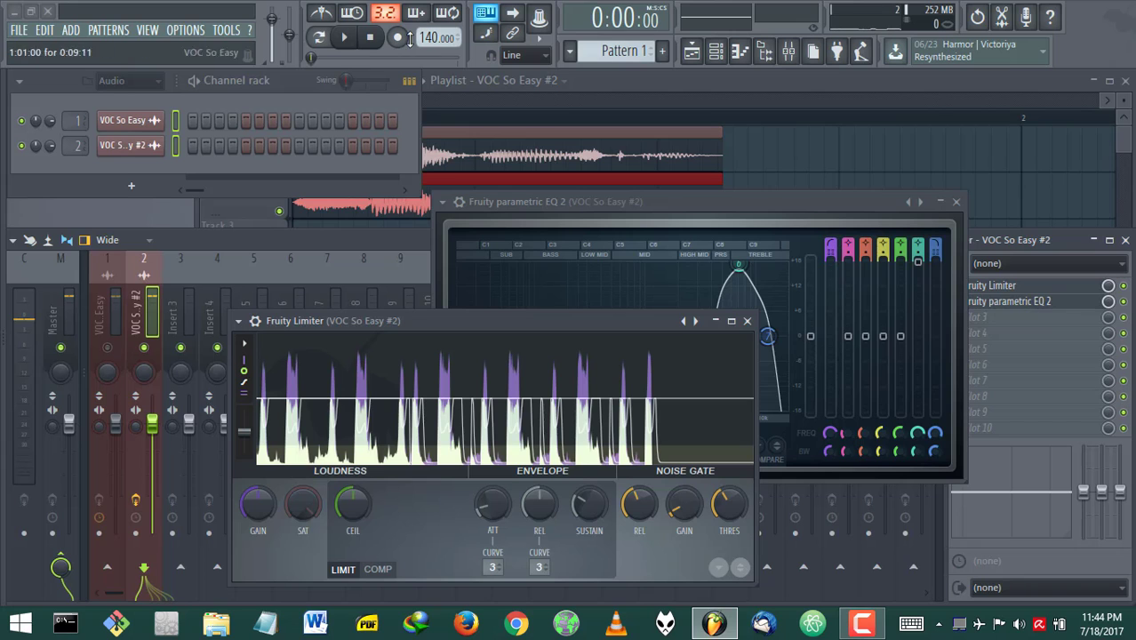
click(356, 45)
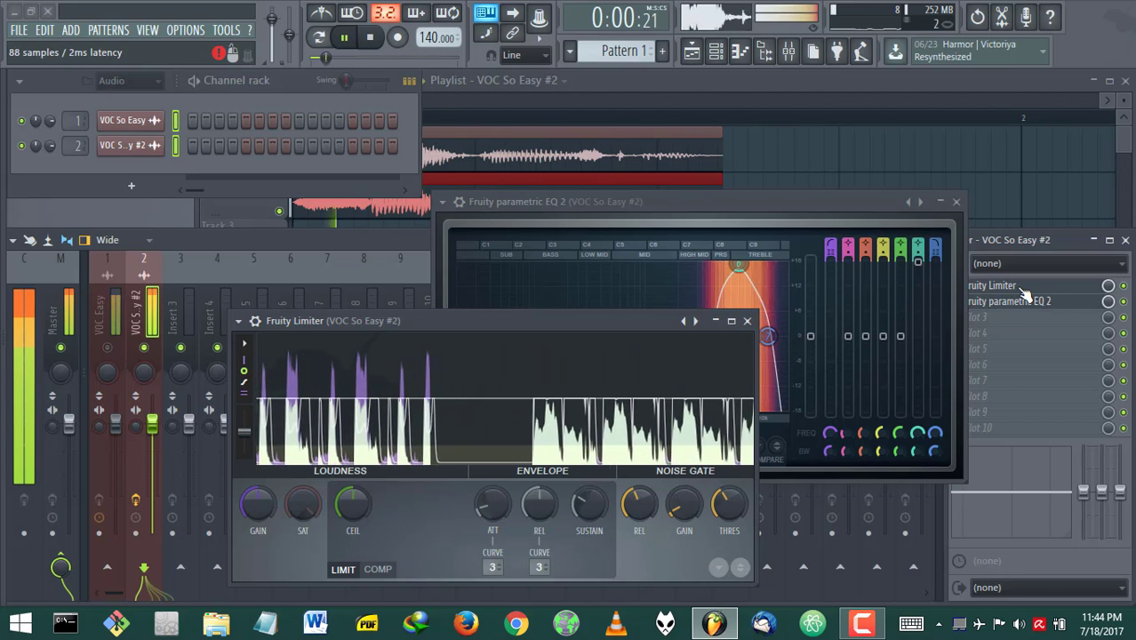
drag(1032, 287, 1025, 296)
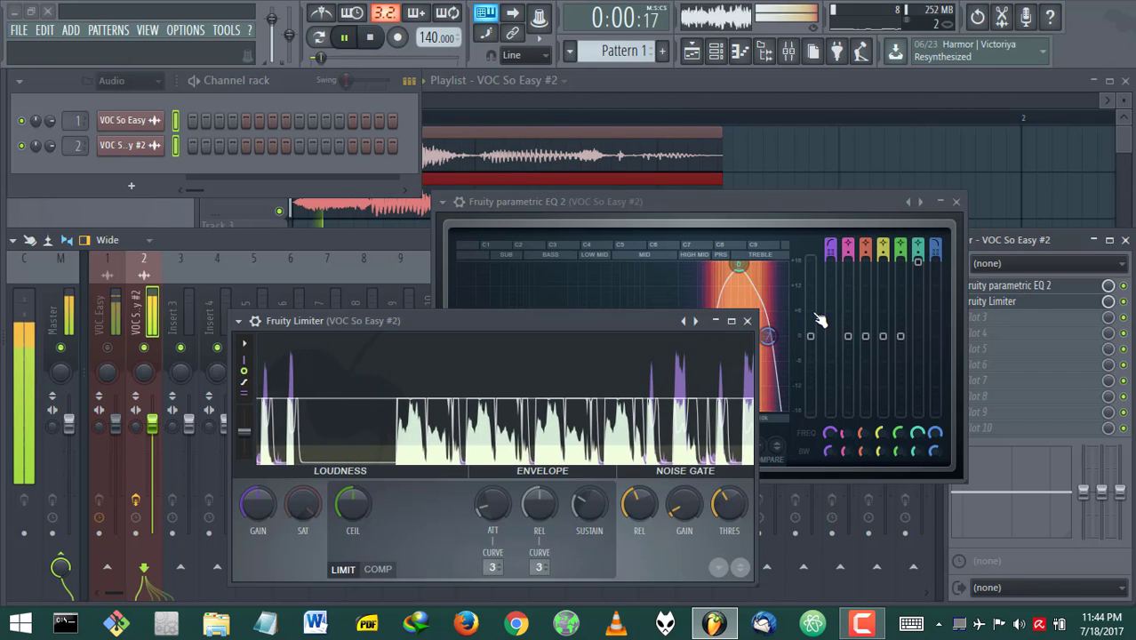
- Load Fruity Peak Controller into the duplicate vocal's third effect slot
key(space)
click(978, 318)
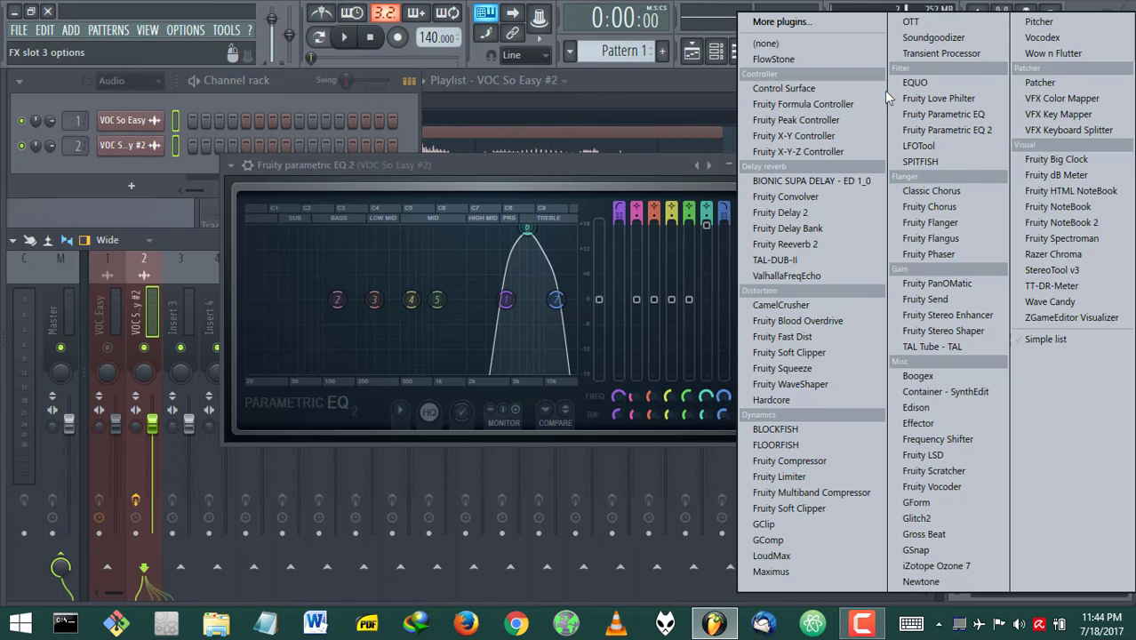
click(833, 127)
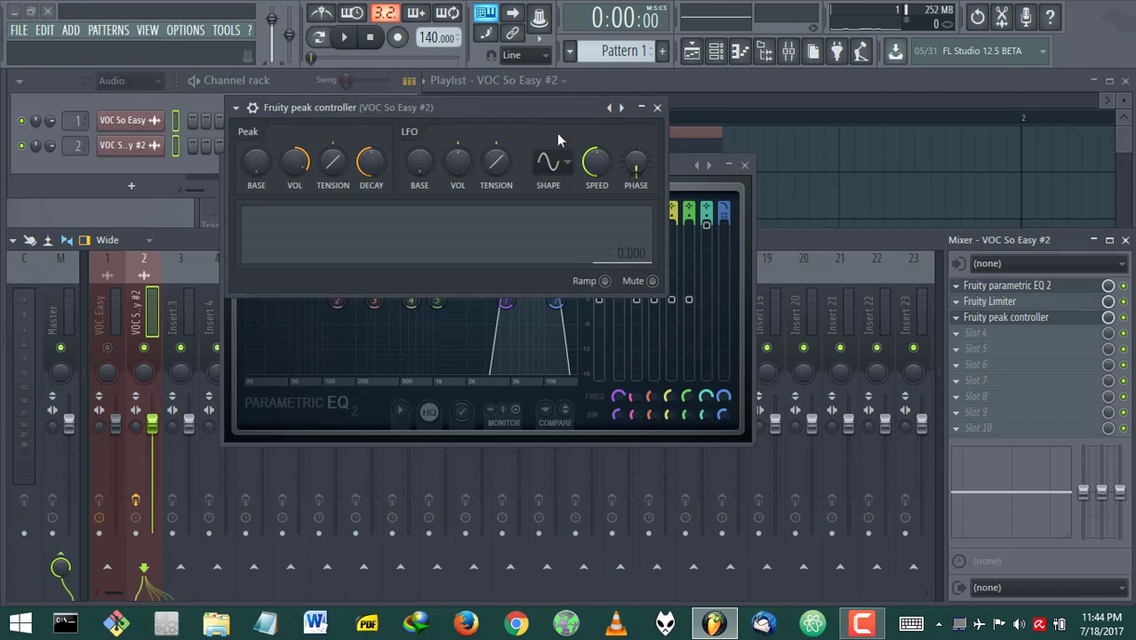
drag(534, 112, 899, 208)
- Add Parametric EQ 2 to the main vocal with band 6 a steep −18 dB notch near 6 kHz
click(112, 281)
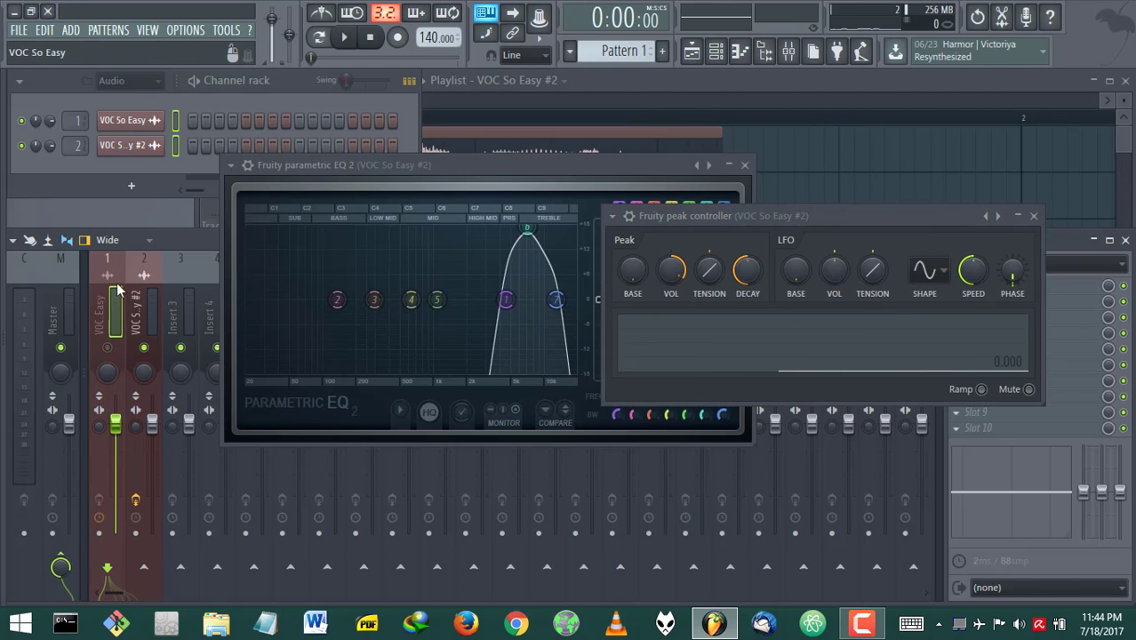
drag(711, 233, 588, 272)
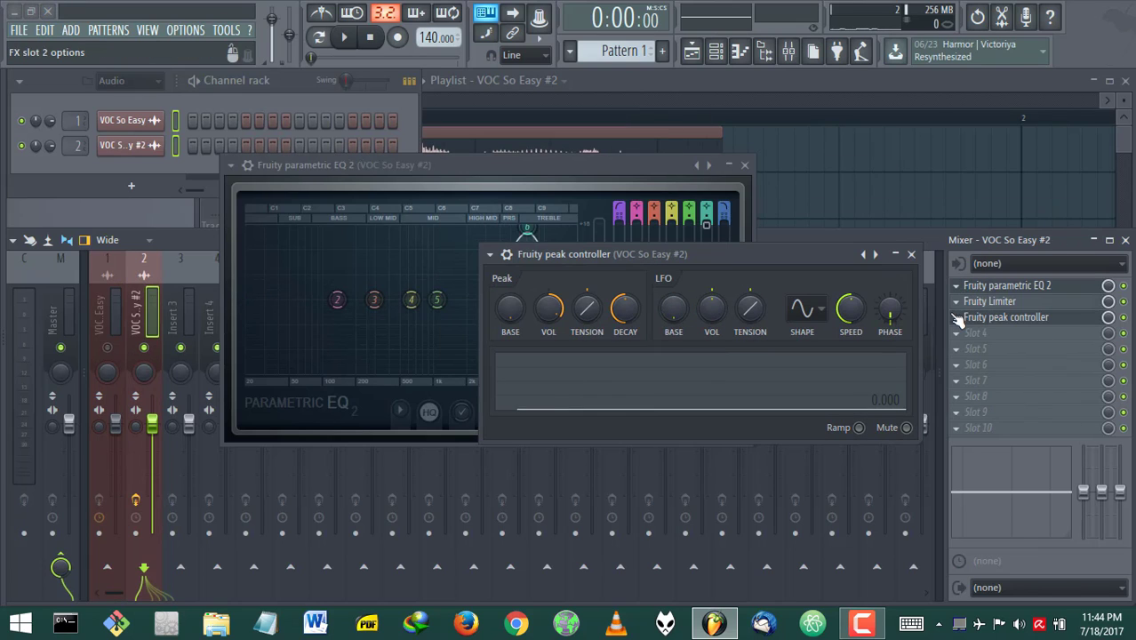
click(123, 284)
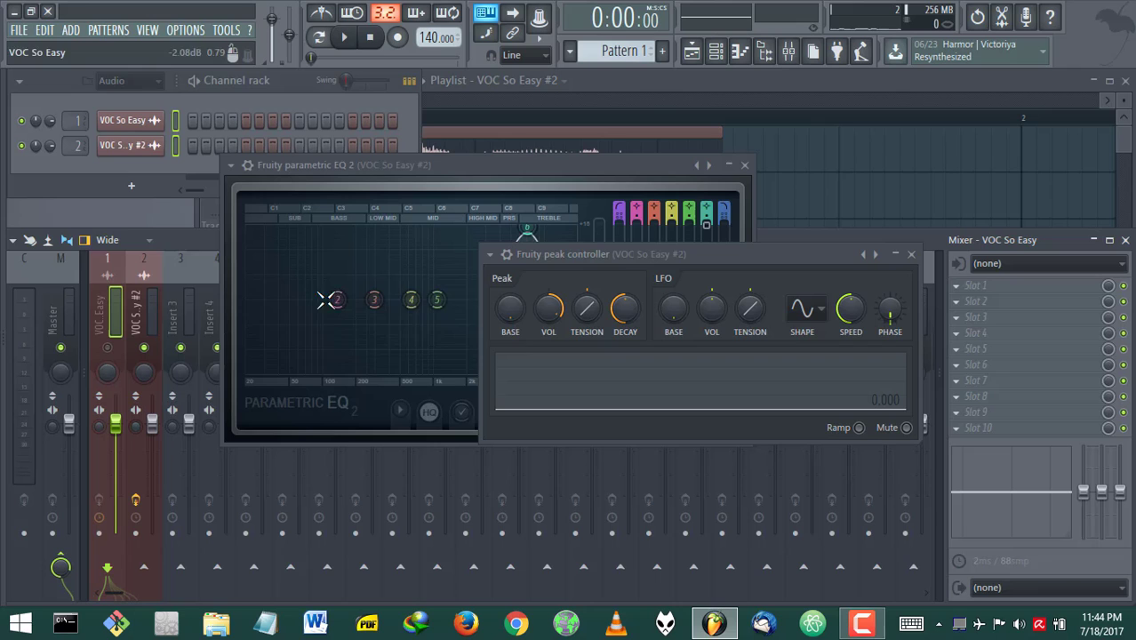
click(987, 265)
click(946, 134)
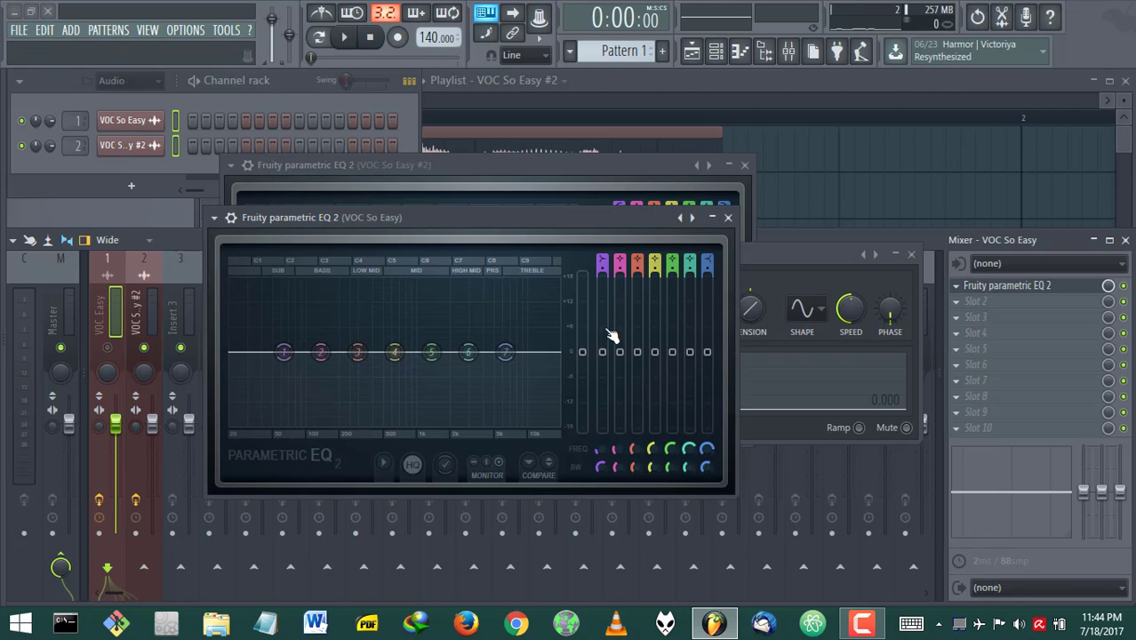
drag(469, 352, 513, 421)
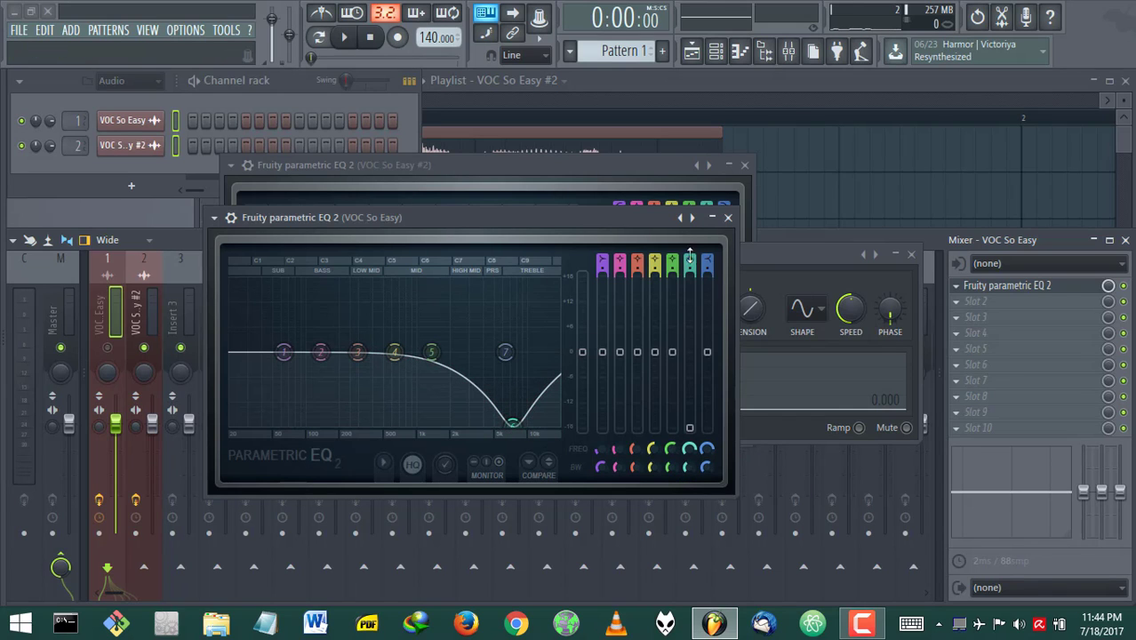
right_click(514, 425)
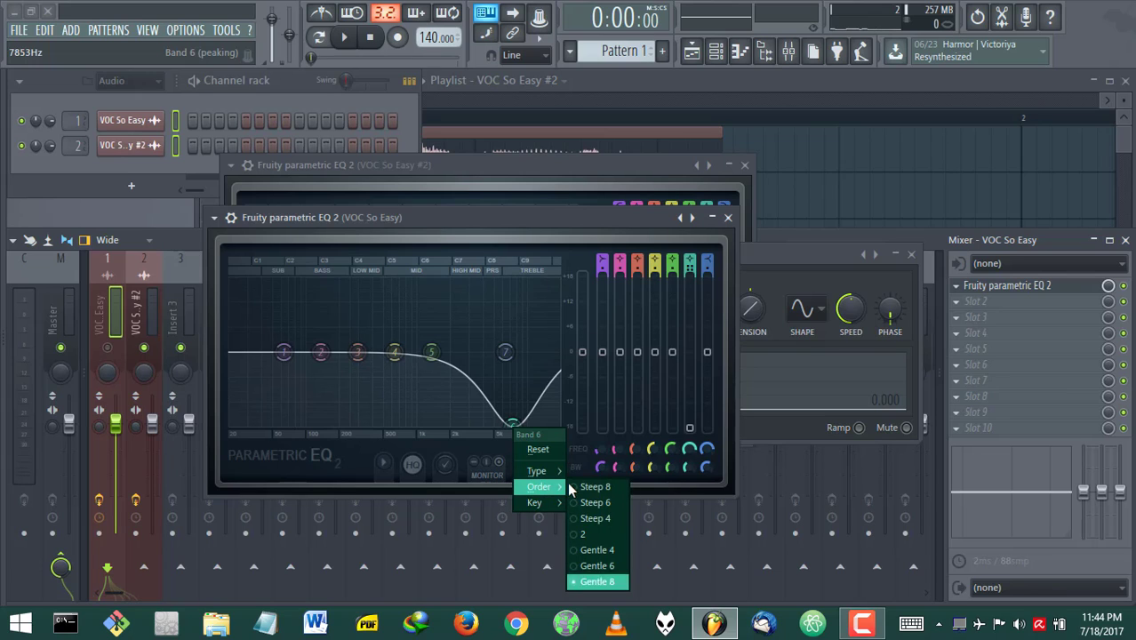
click(593, 518)
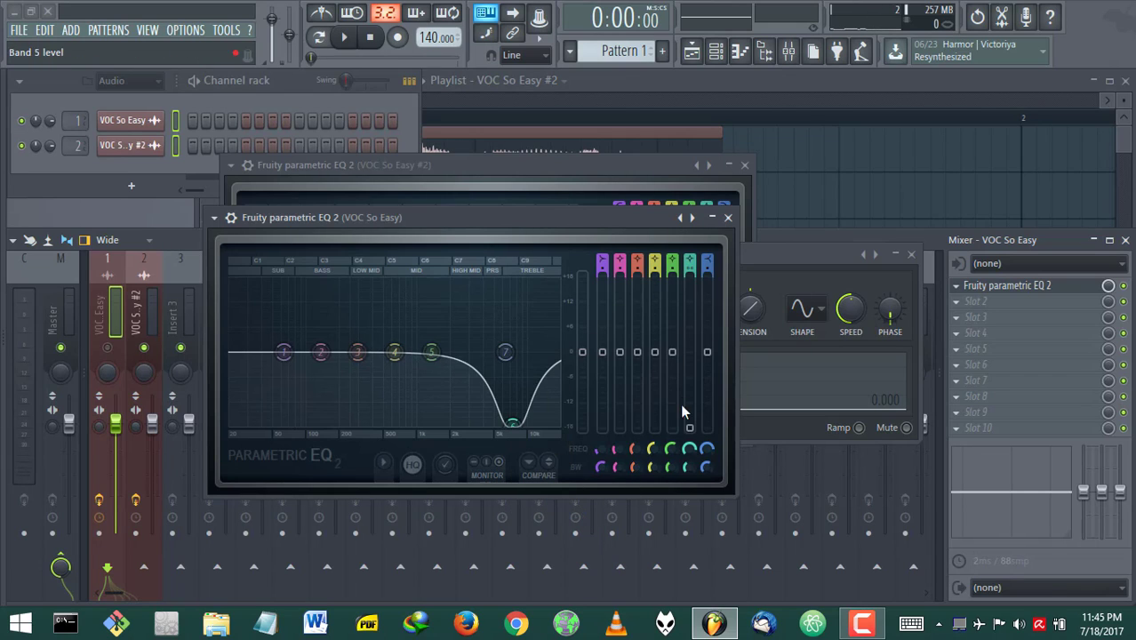
- Mute the duplicate, unmute the main vocal, and audition while fine-tuning the notch frequency
click(144, 347)
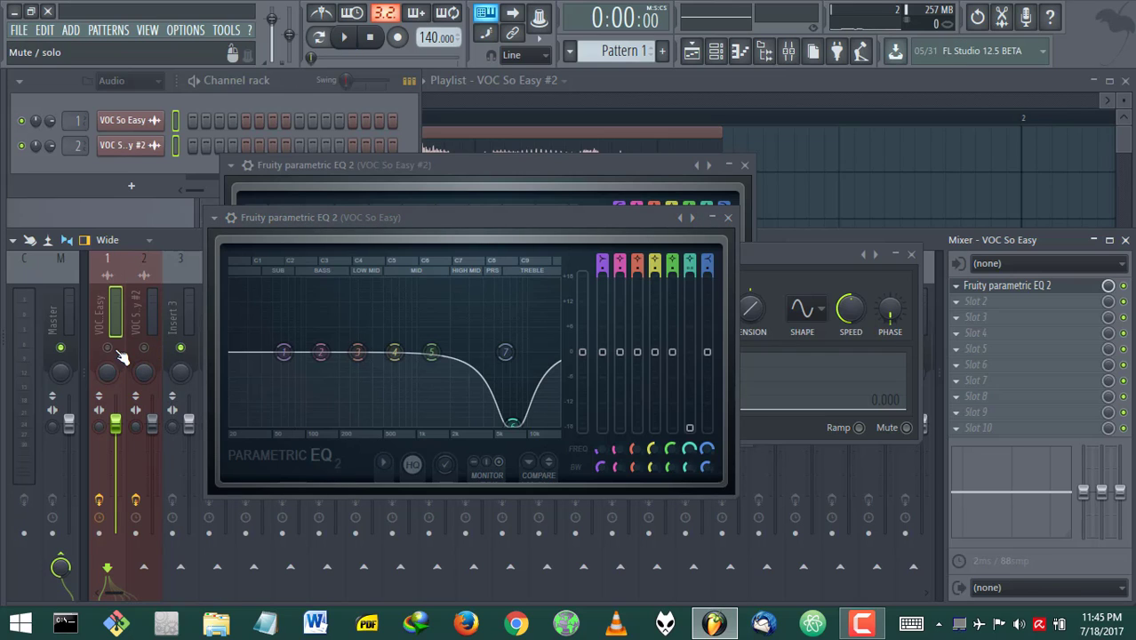
click(108, 347)
click(345, 40)
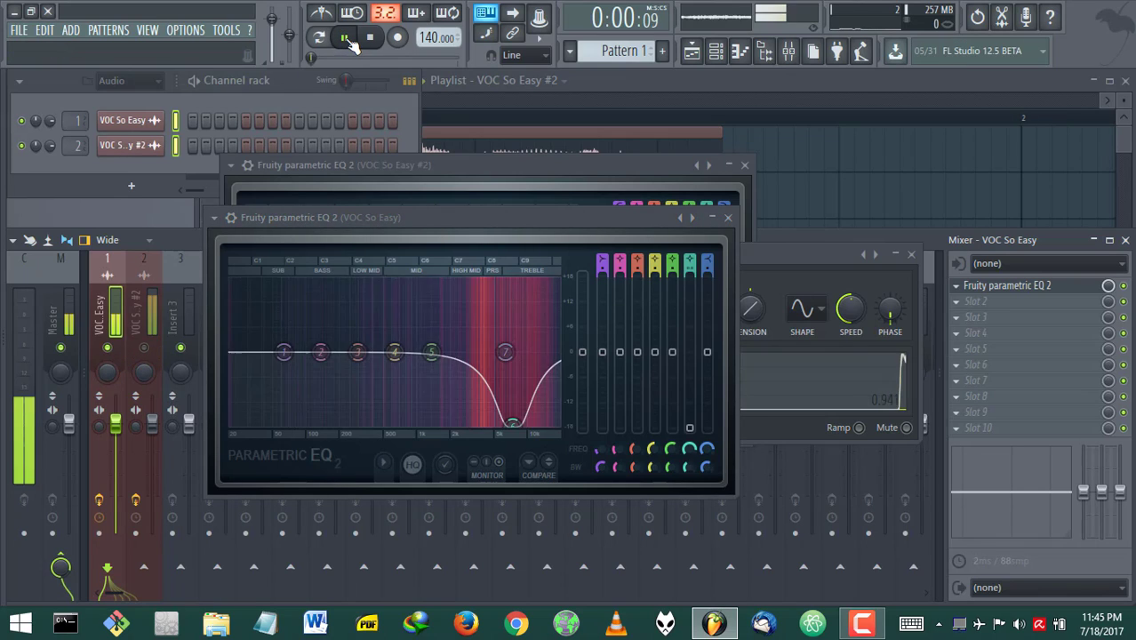
drag(513, 421, 509, 421)
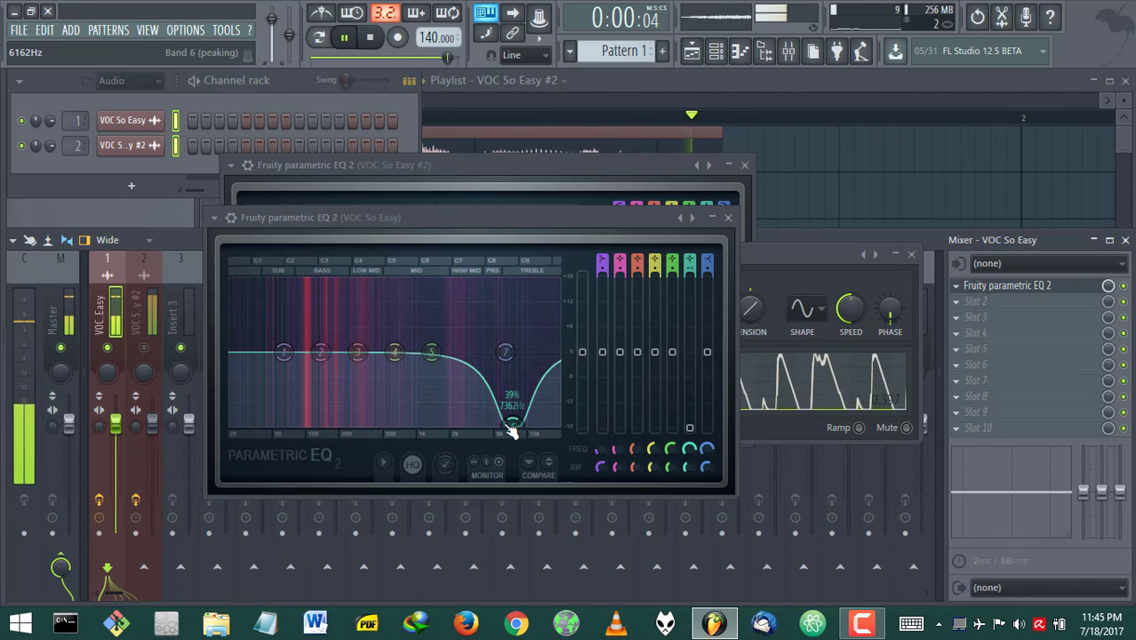
click(369, 36)
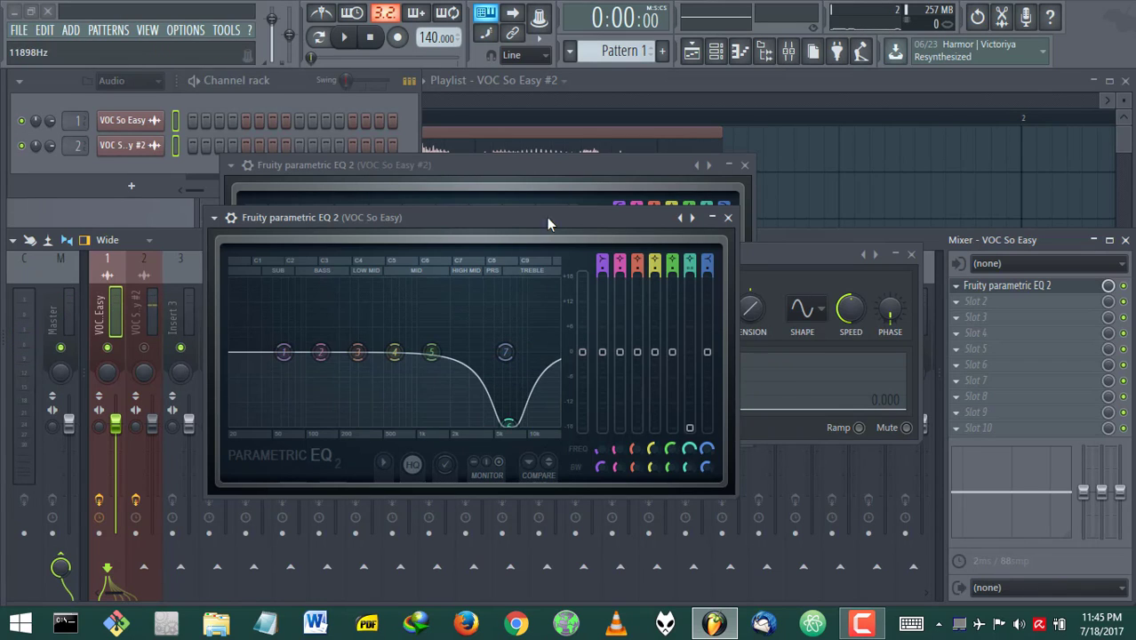
click(602, 174)
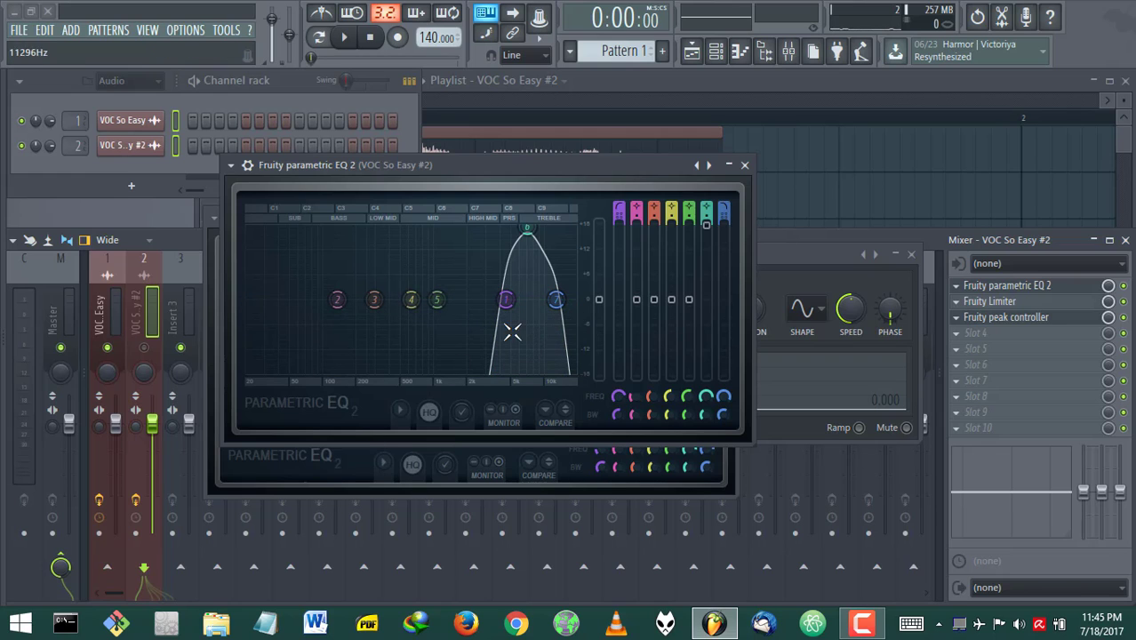
click(357, 481)
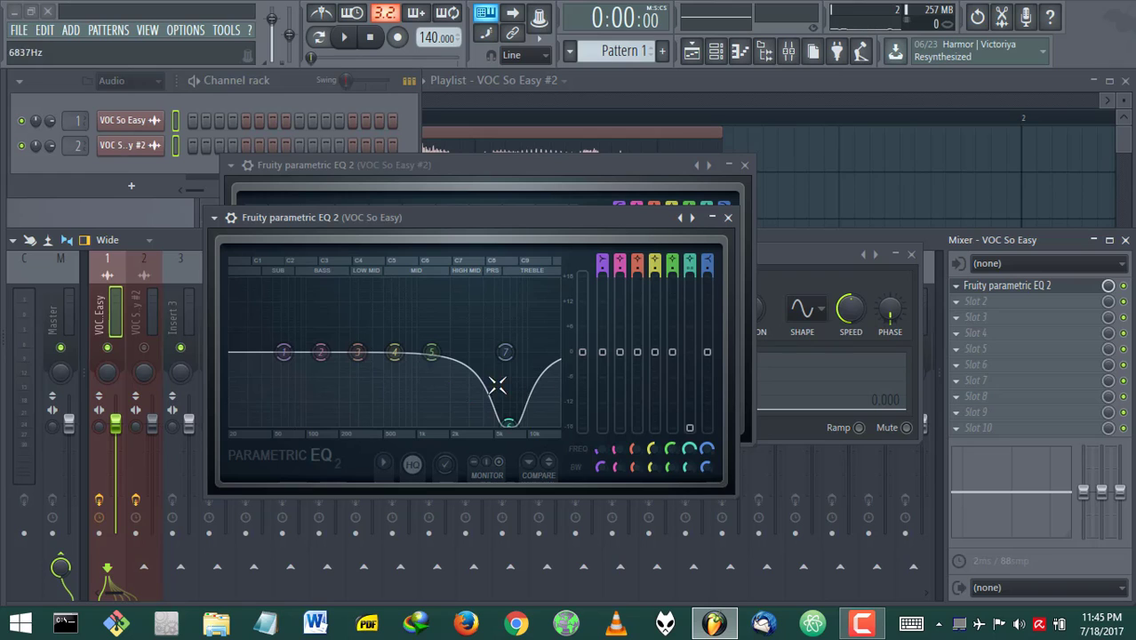
- Link band 6's level on the main vocal EQ to the Peak ctrl - Peak controller
right_click(692, 431)
click(739, 490)
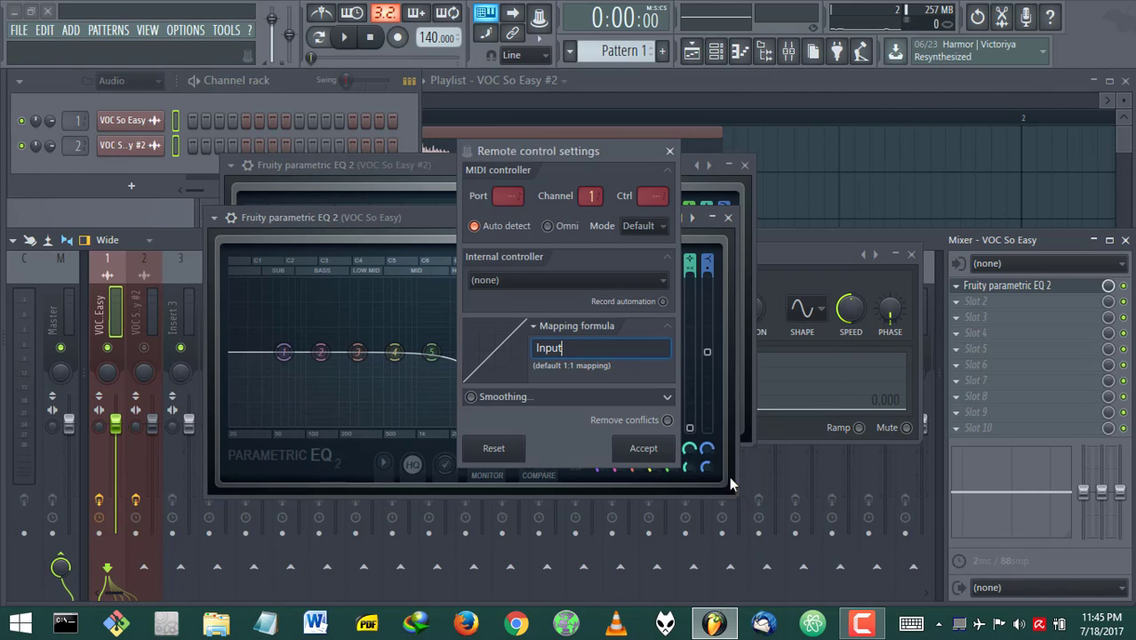
click(616, 280)
click(565, 361)
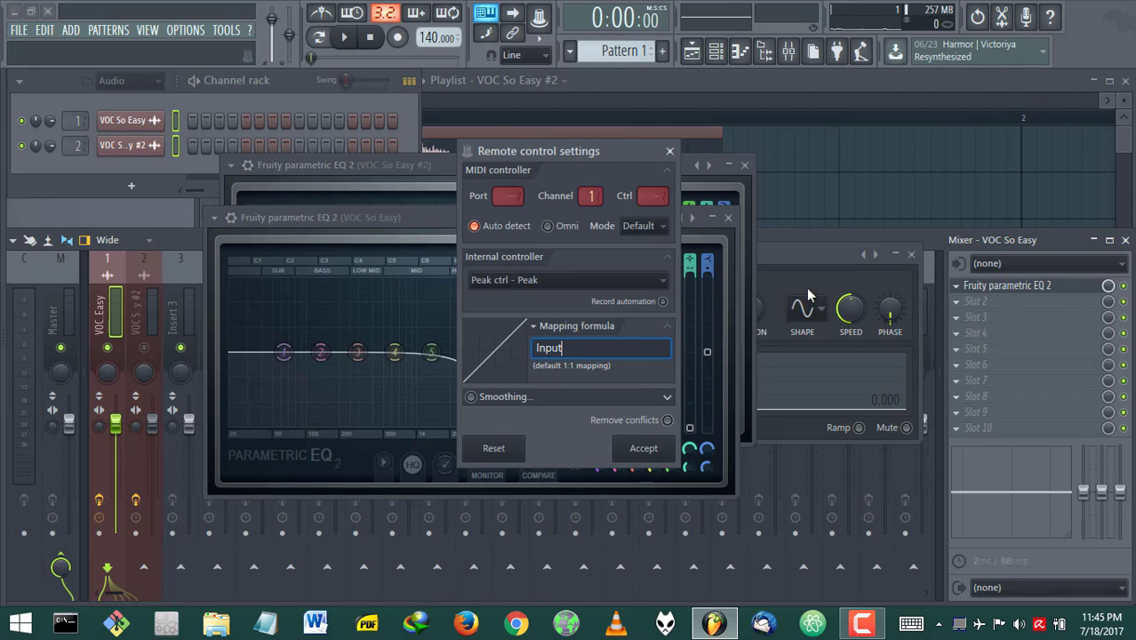
click(642, 449)
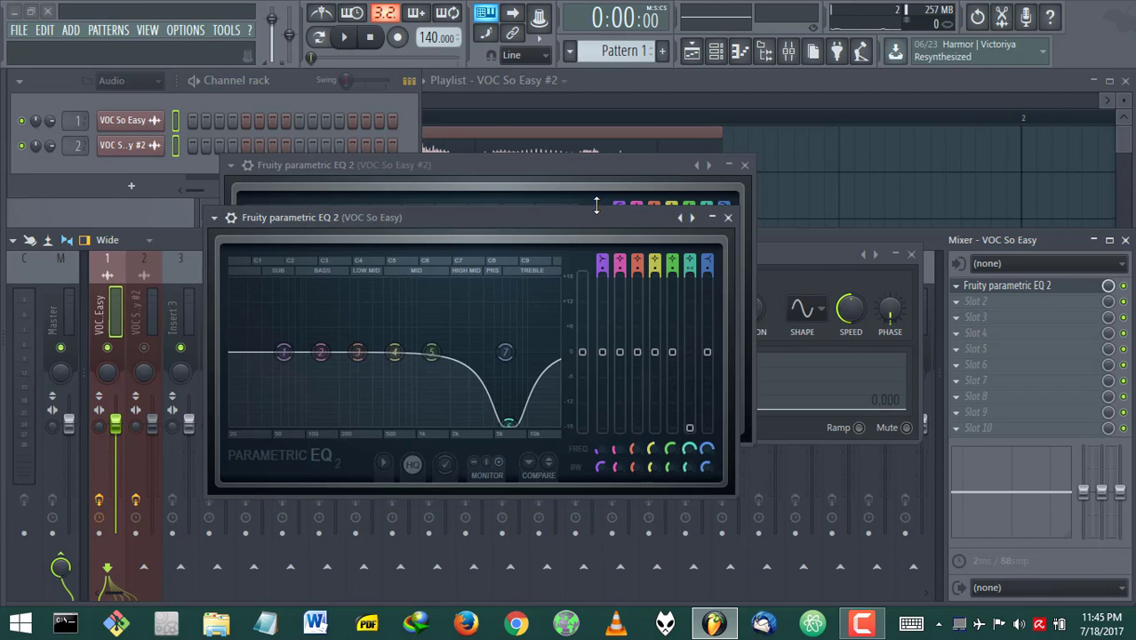
- Play the song and raise the peak controller's base level to about 50%
drag(540, 217, 379, 202)
drag(770, 252, 880, 253)
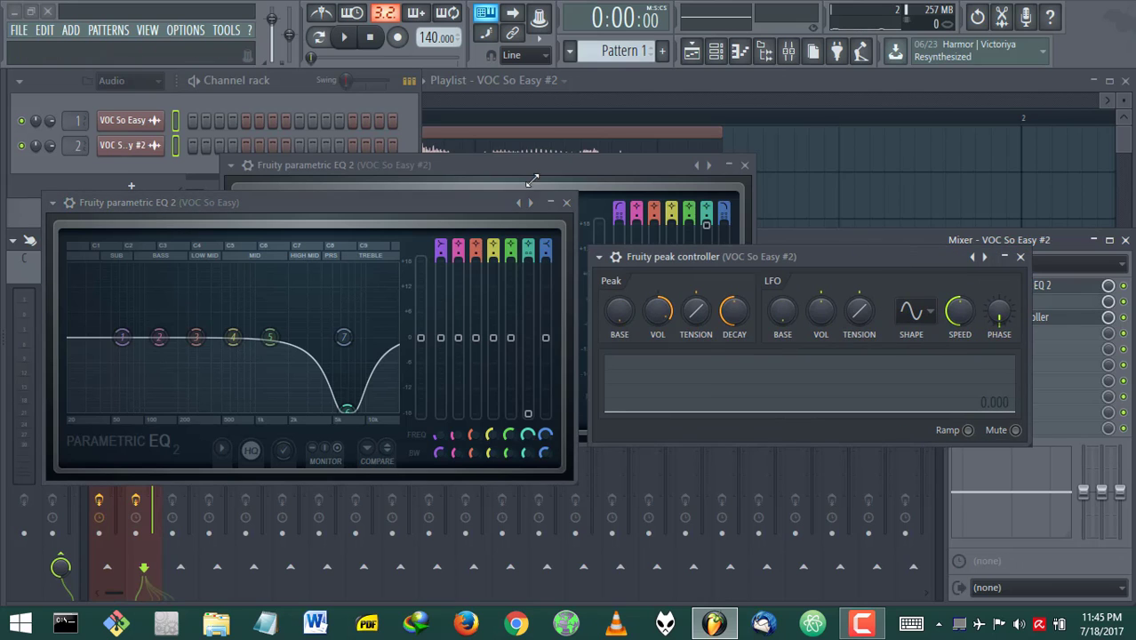
click(340, 37)
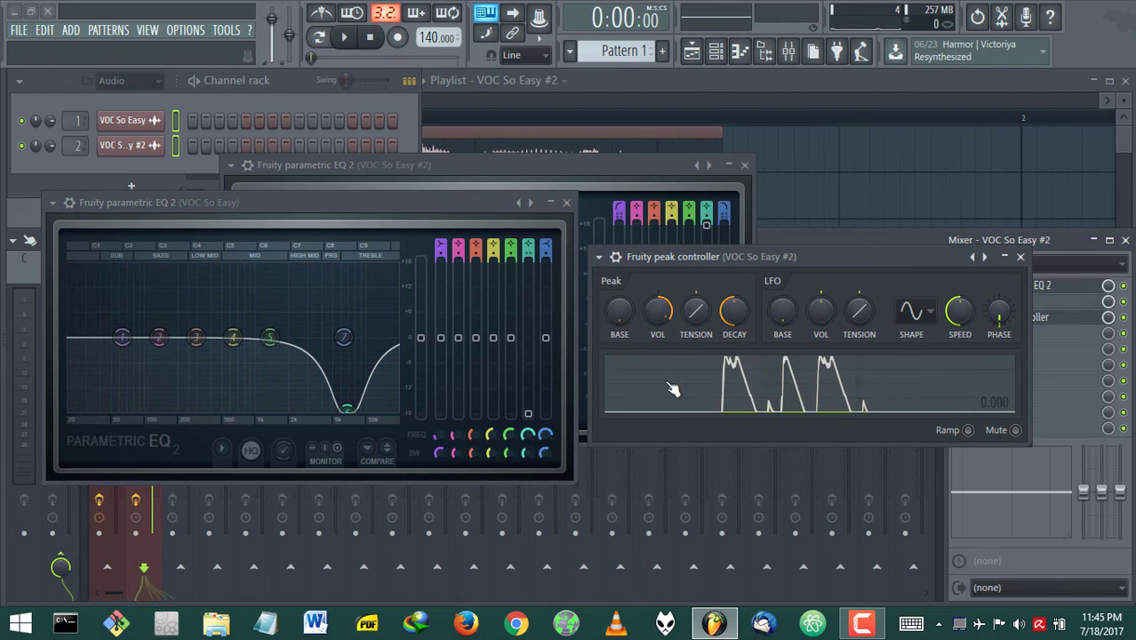
click(638, 184)
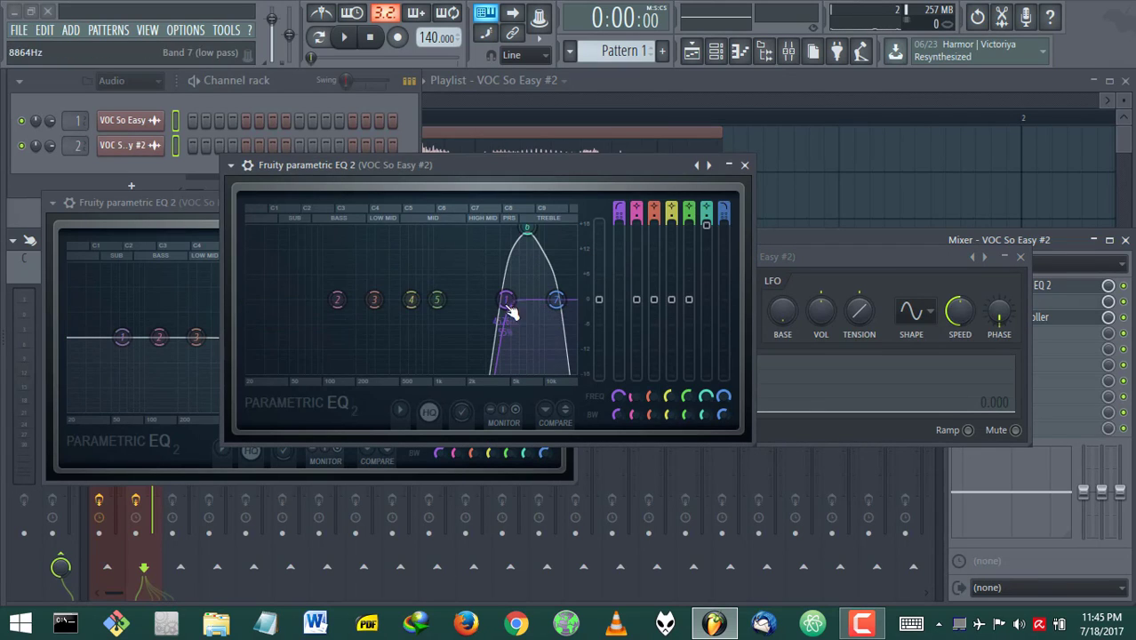
click(194, 201)
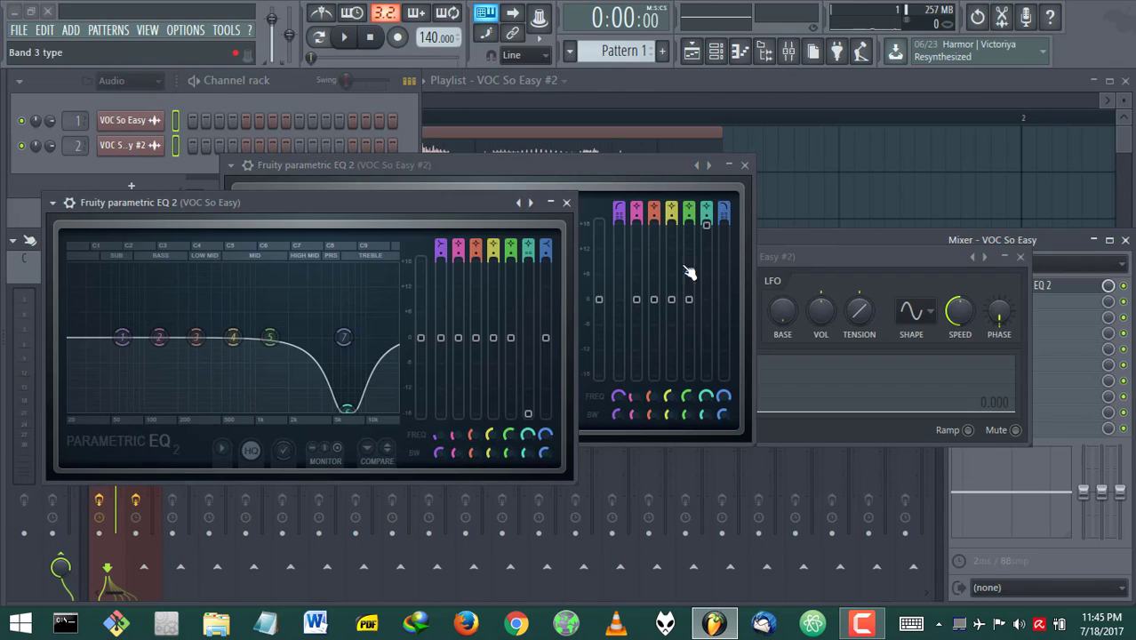
click(808, 261)
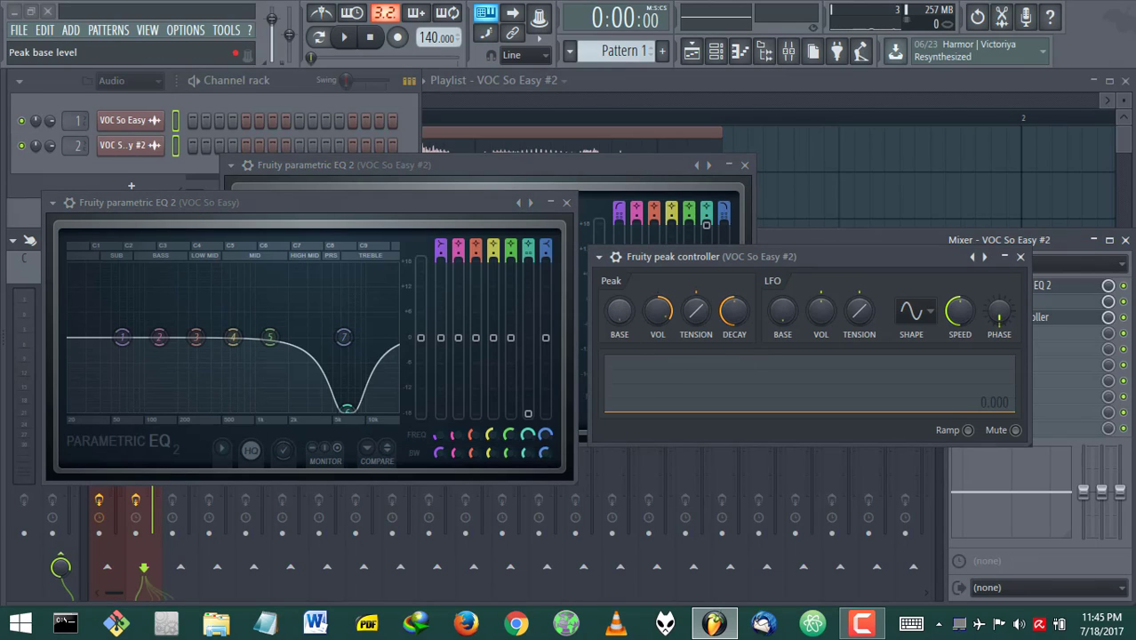
drag(620, 310, 619, 284)
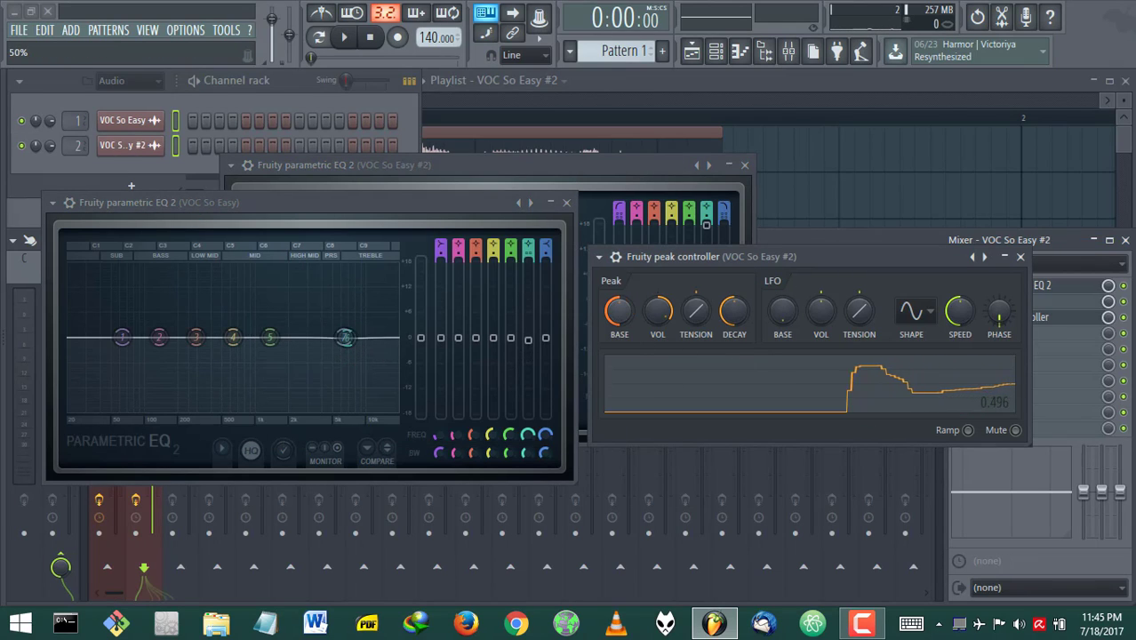
drag(620, 310, 620, 284)
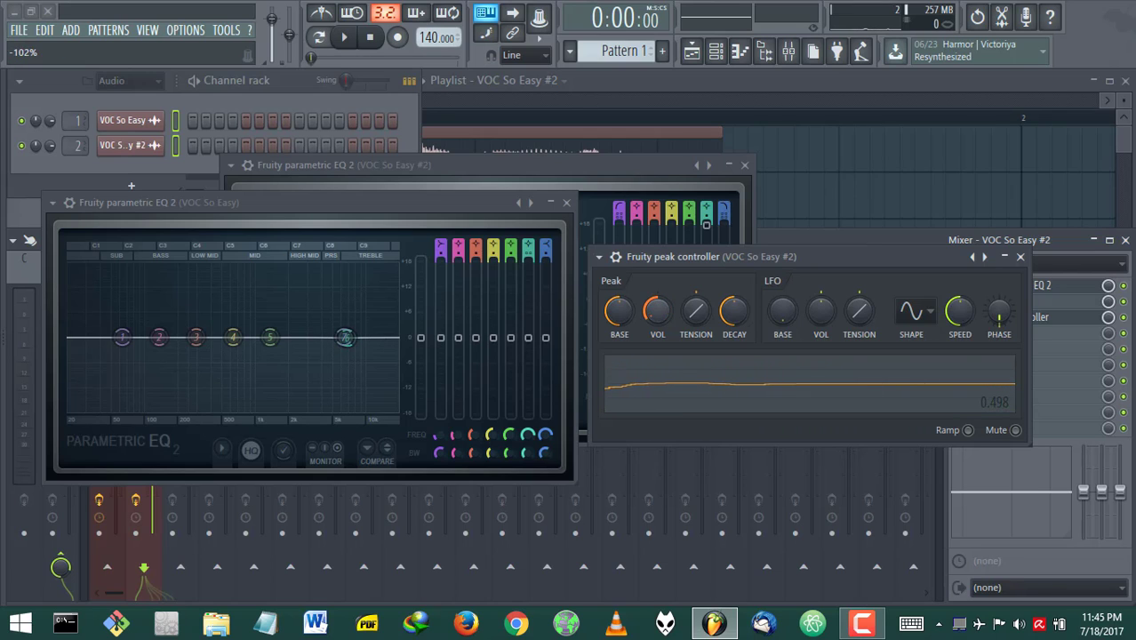
- Play the vocals, adjust band 6 bandwidth on the duplicate's EQ, and watch the peak controller react
click(346, 39)
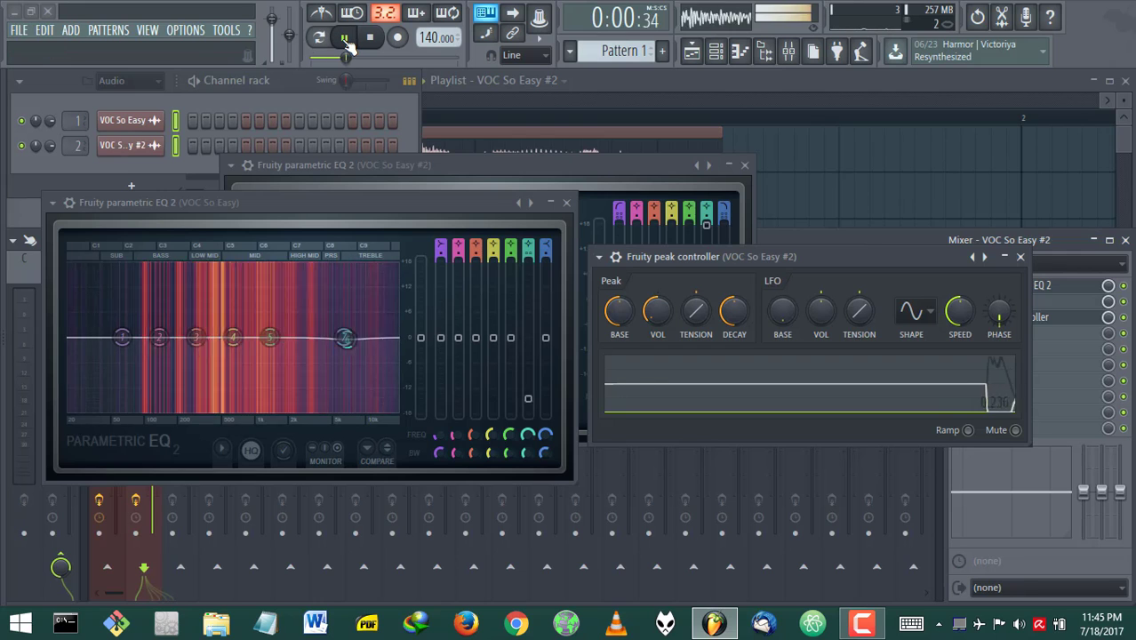
drag(561, 178, 698, 137)
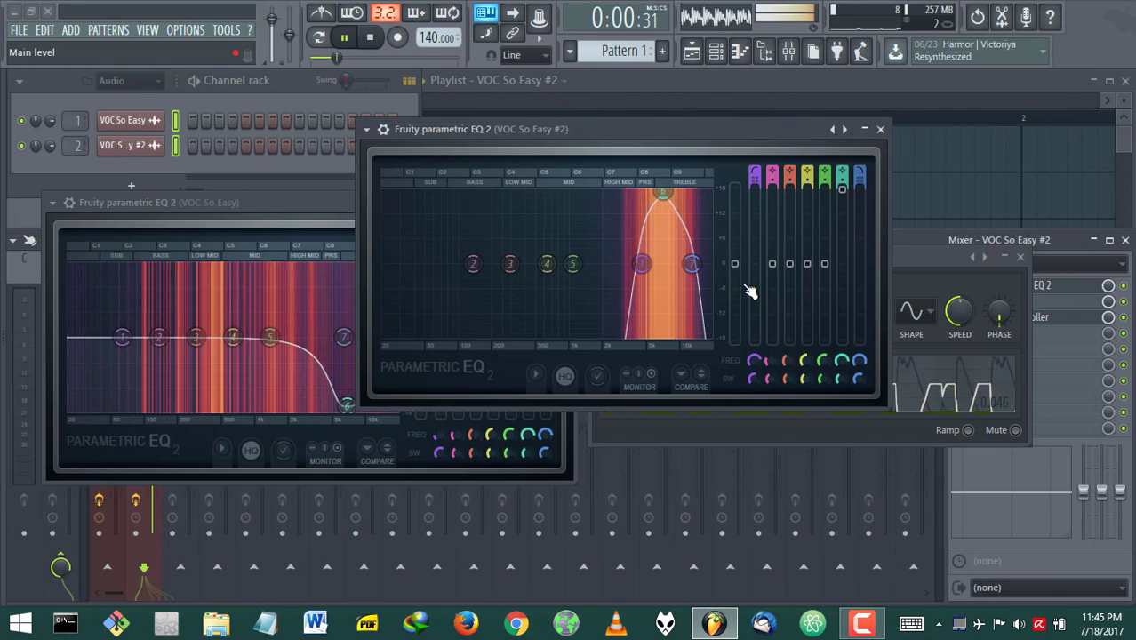
mouse_move(841, 380)
mouse_down()
mouse_move(841, 418)
mouse_move(841, 382)
mouse_up()
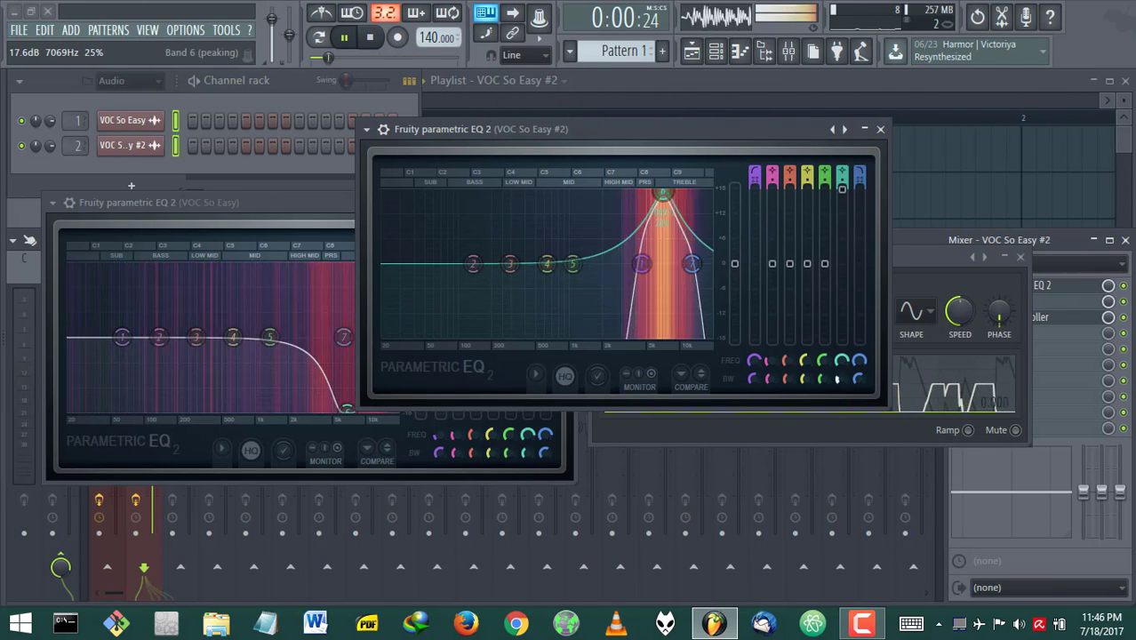
drag(551, 129, 671, 73)
drag(381, 216, 357, 233)
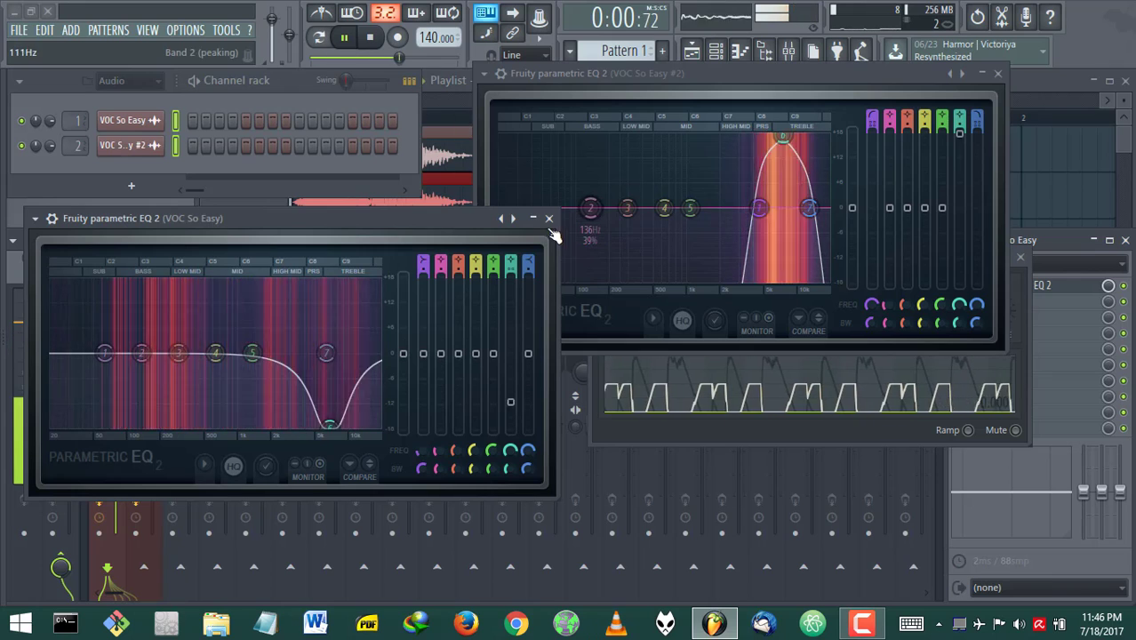
click(1022, 314)
click(372, 39)
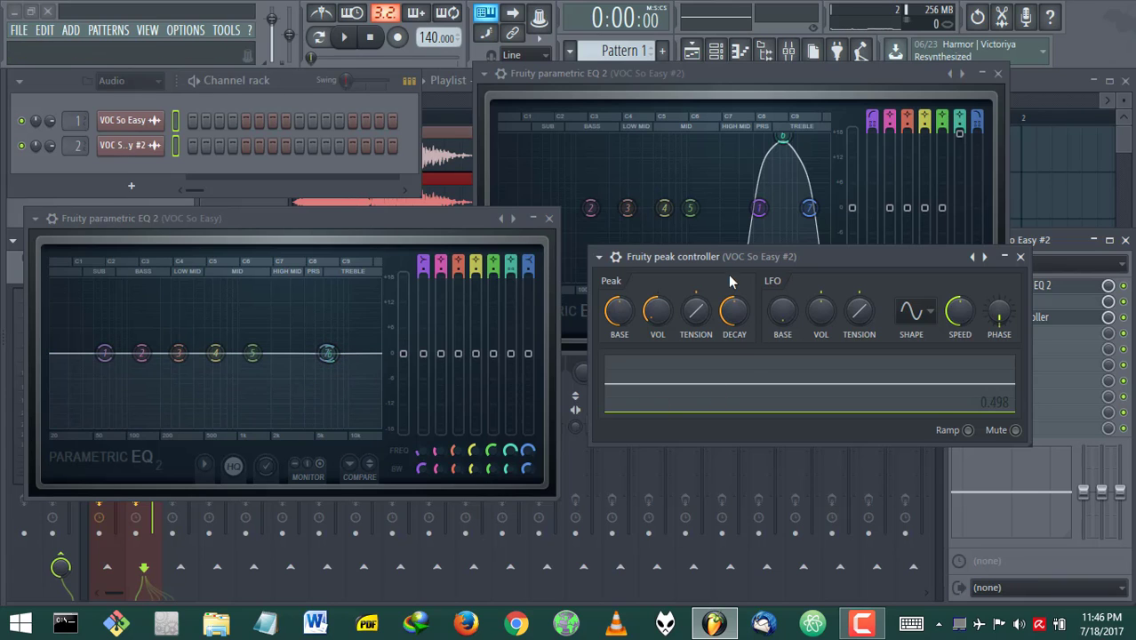
drag(757, 256, 761, 292)
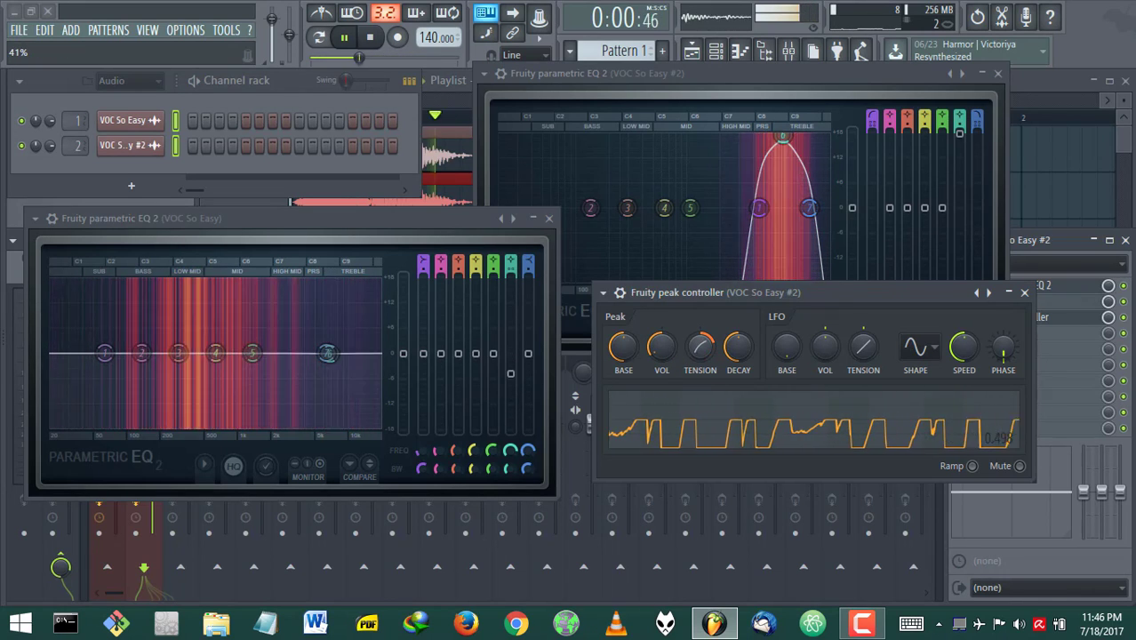
- Stop playback, bring the playlist forward, and leave the sample browser hidden
click(370, 37)
key(F5)
key(alt+F8)
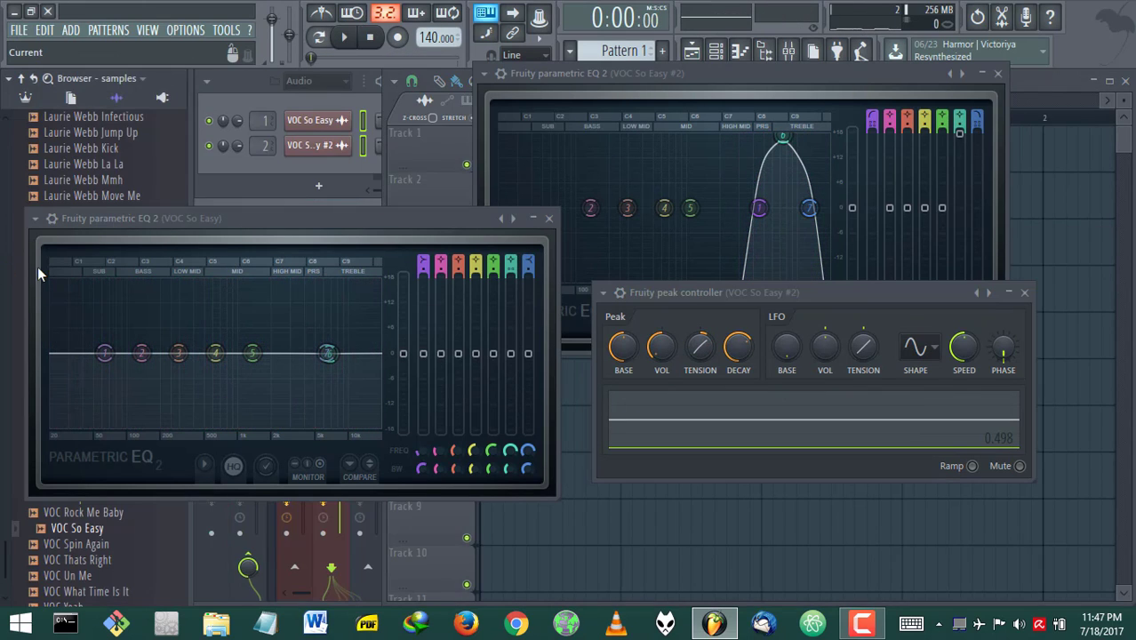
key(alt+F8)
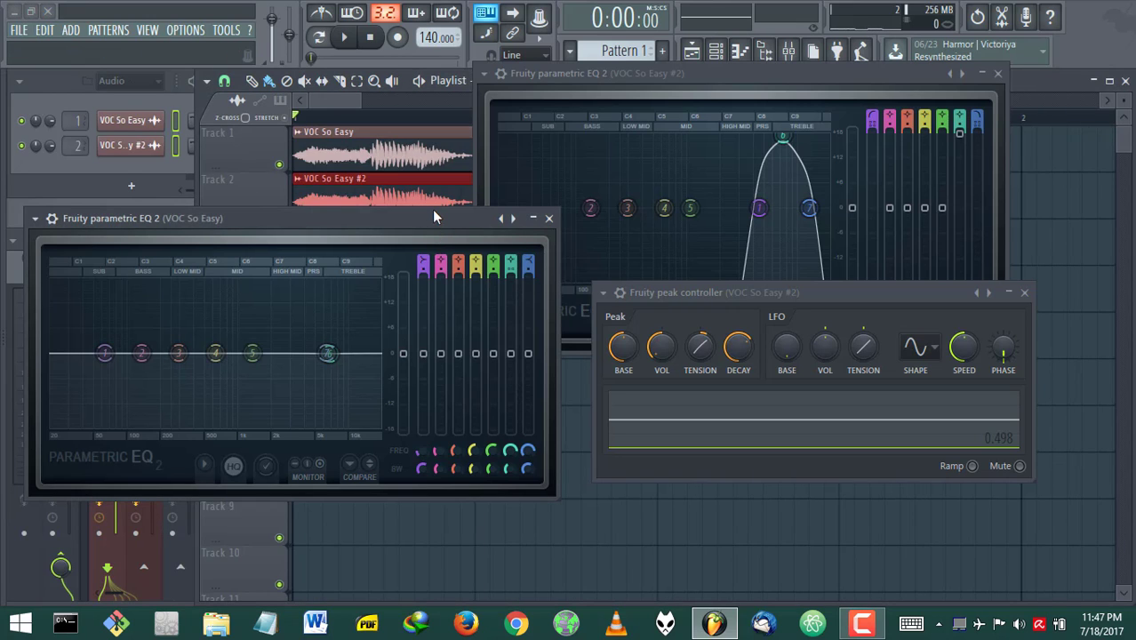
- Place the main vocal EQ and peak controller windows at the top, above the mixer
drag(432, 213, 444, 100)
drag(774, 297, 754, 209)
click(15, 392)
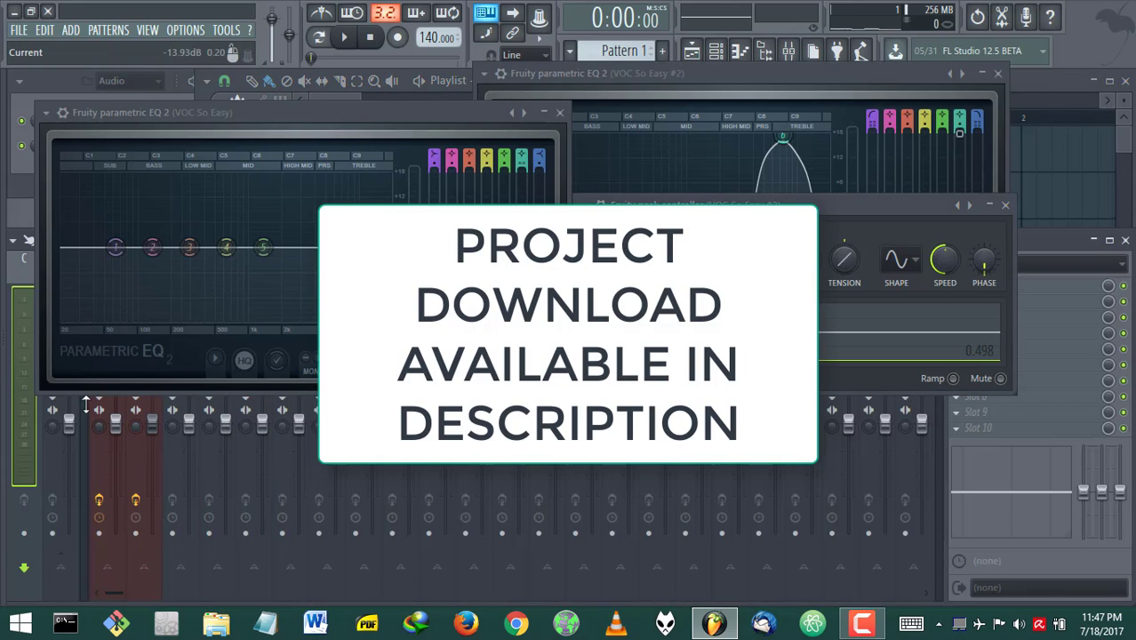
drag(889, 212, 948, 134)
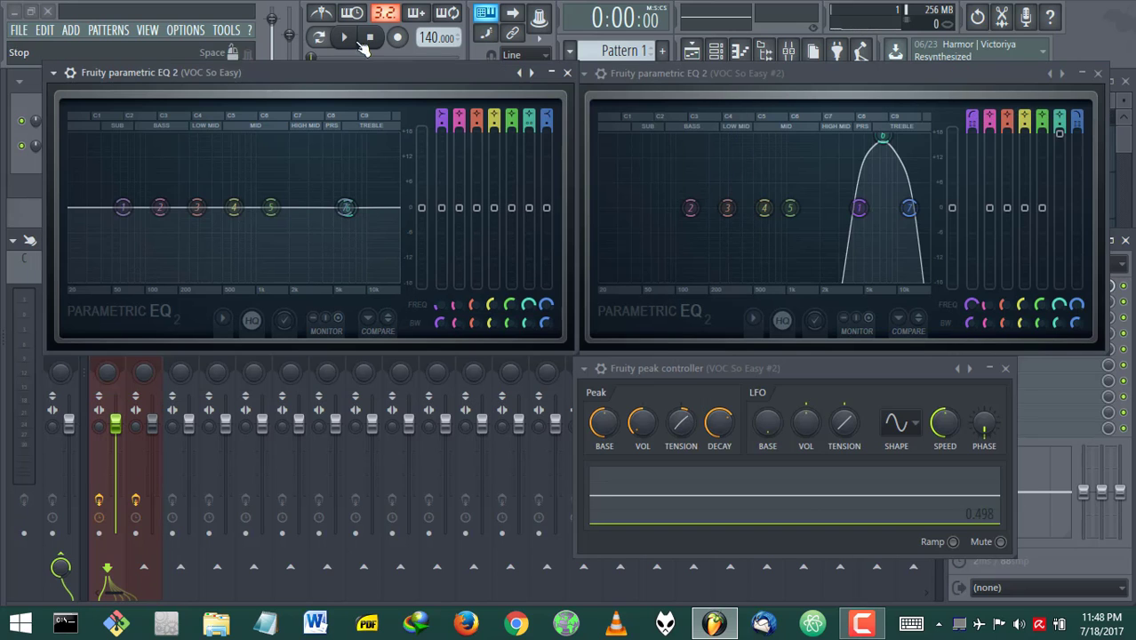
- Briefly play the de-essed vocal, then stop it
click(344, 37)
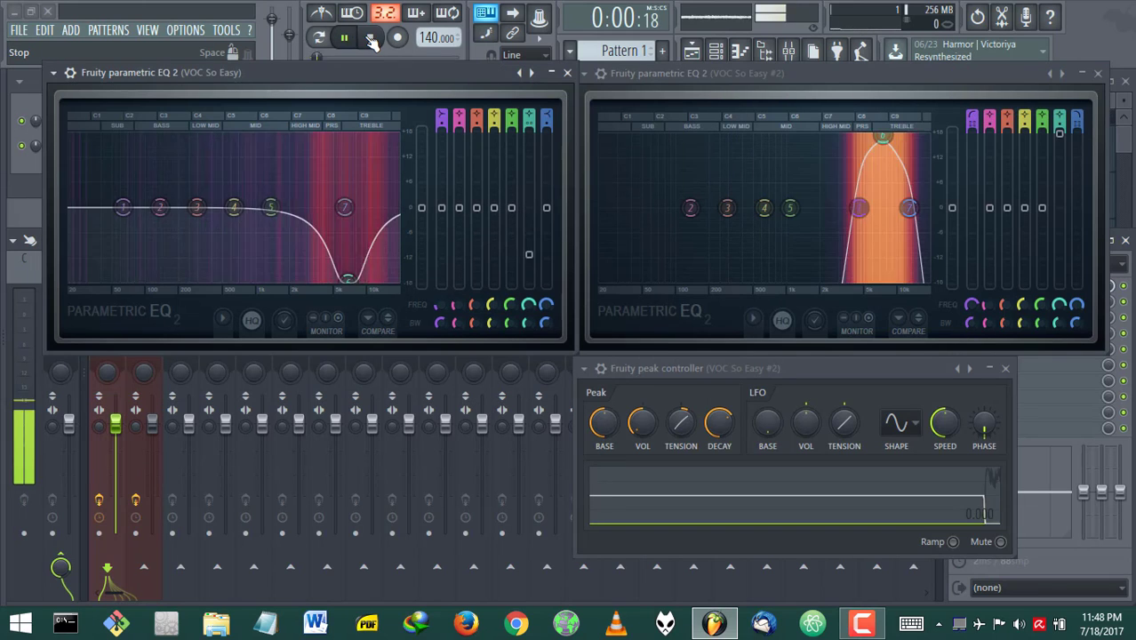
click(370, 36)
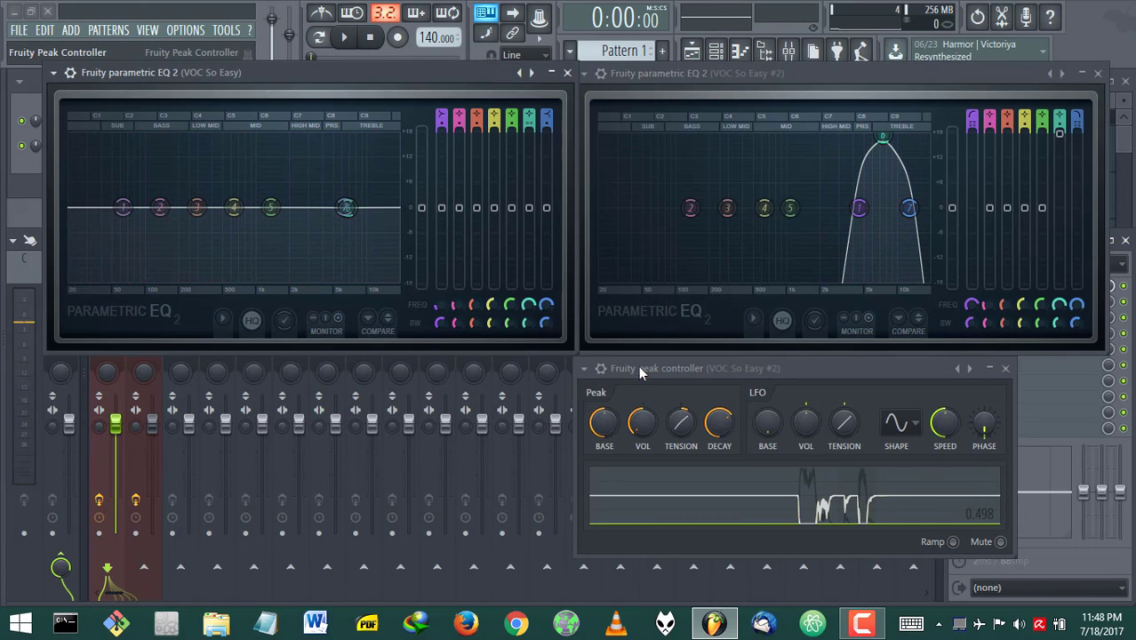